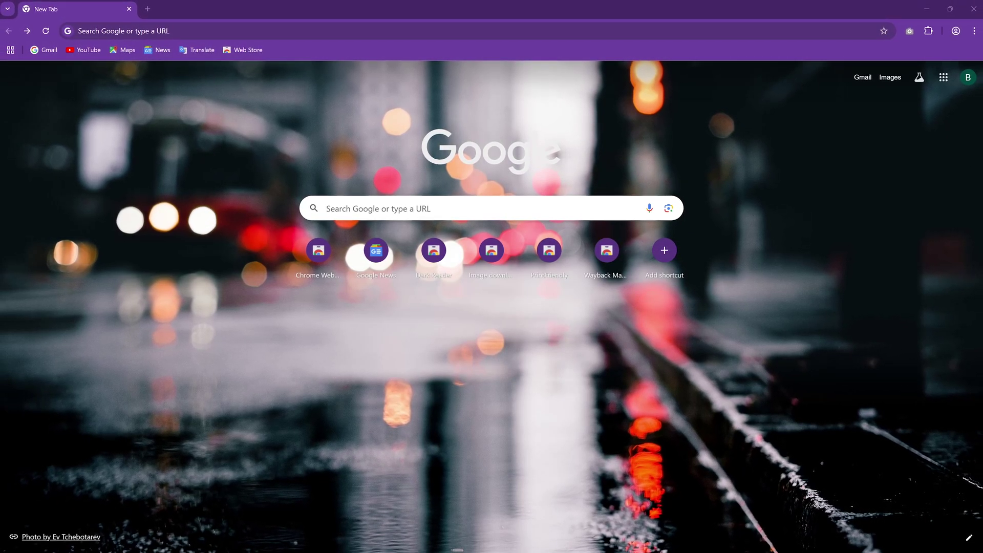
Select 'Block third-party cookies' under Privacy and security, then go back to that page.
left_click(972, 34)
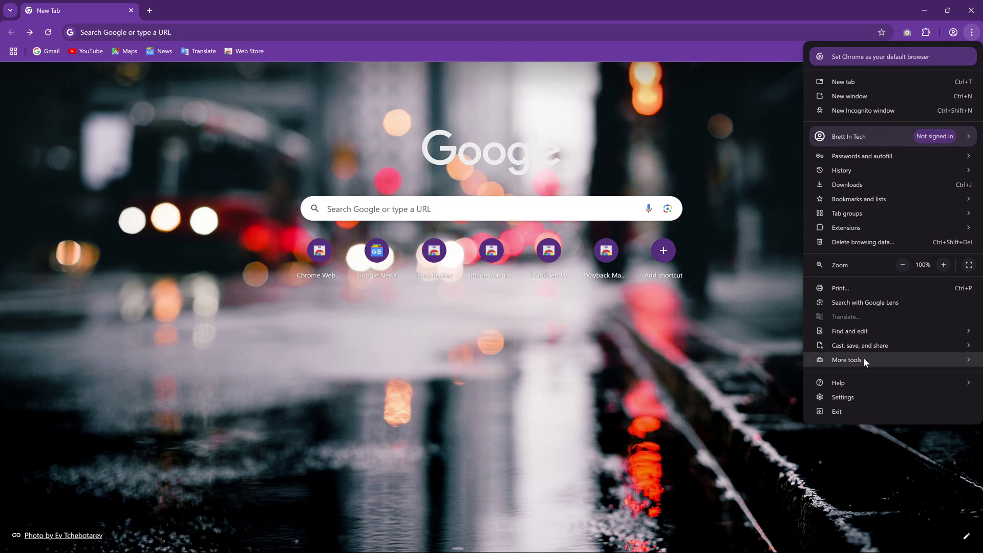
left_click(843, 397)
left_click(115, 110)
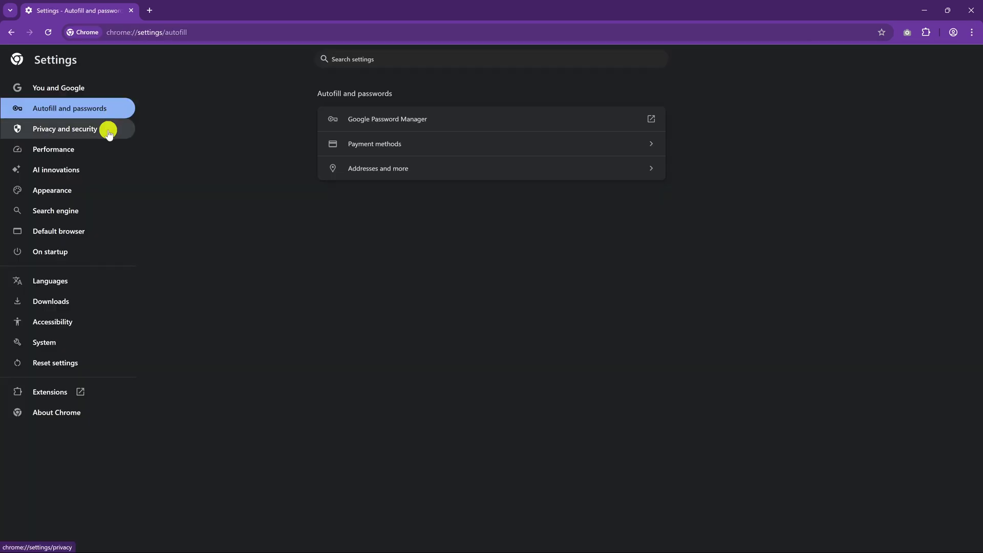
left_click(109, 134)
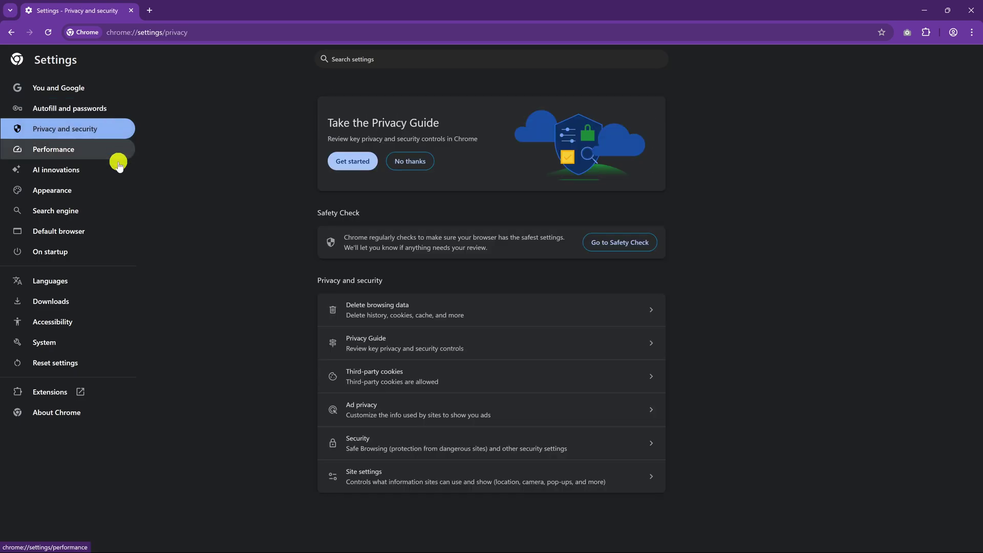
left_click(422, 381)
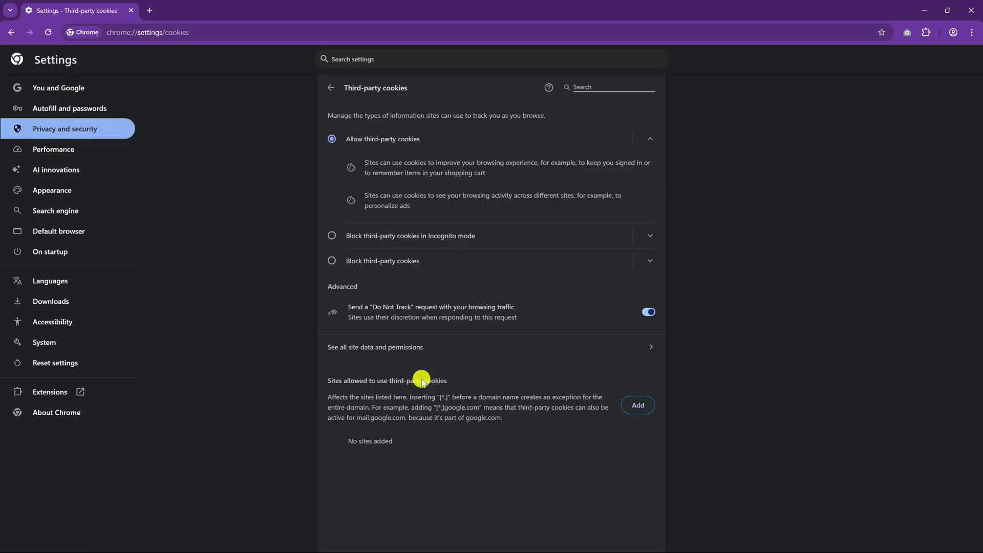
left_click(333, 262)
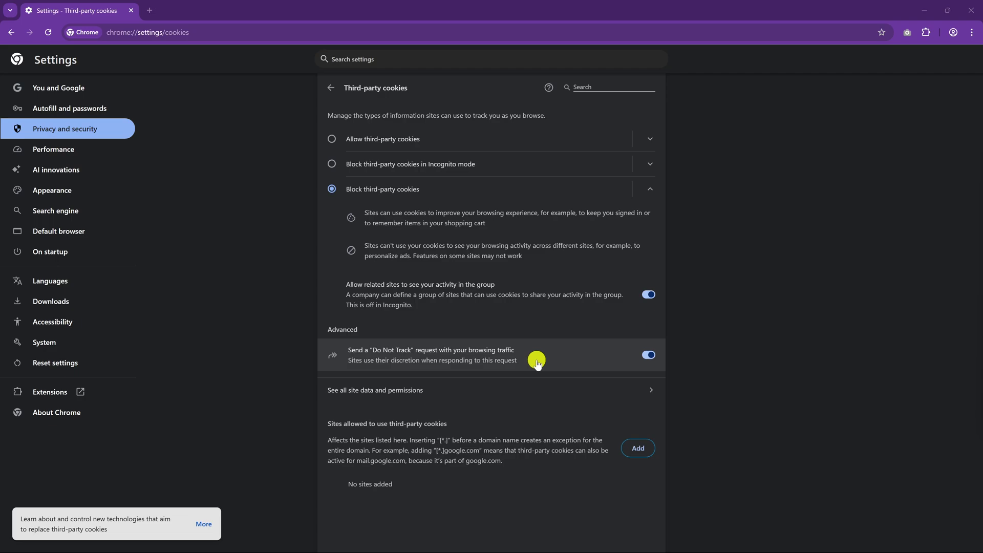
key("alt+Left")
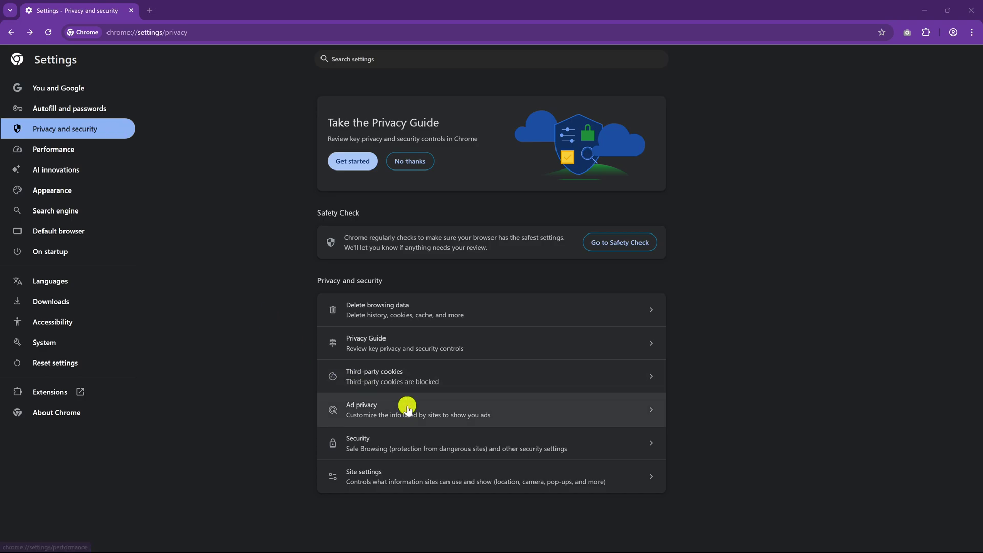
Set Site settings' Pop-ups and redirects to 'Don't allow sites to send pop-ups or use redirects'.
left_click(444, 477)
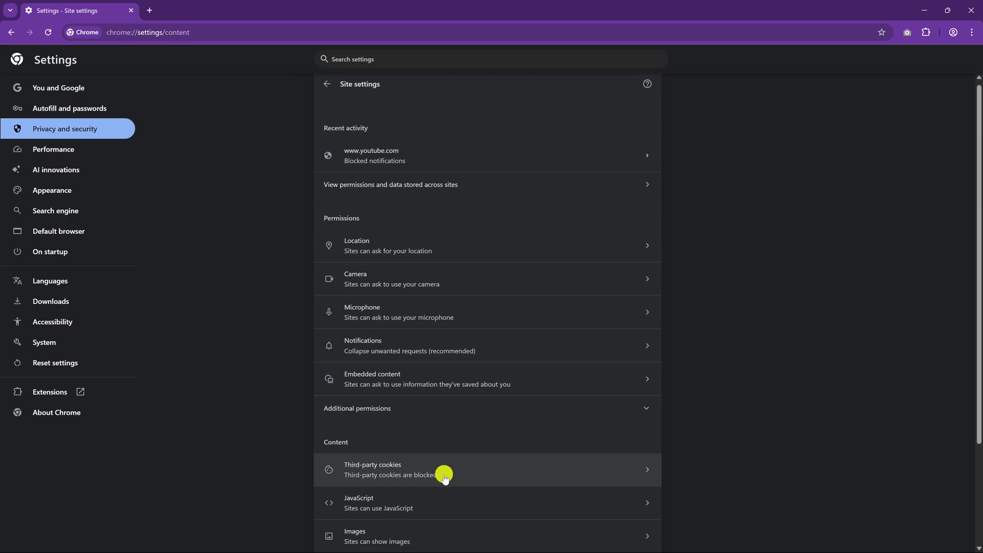
scroll(445, 478, "down", 3)
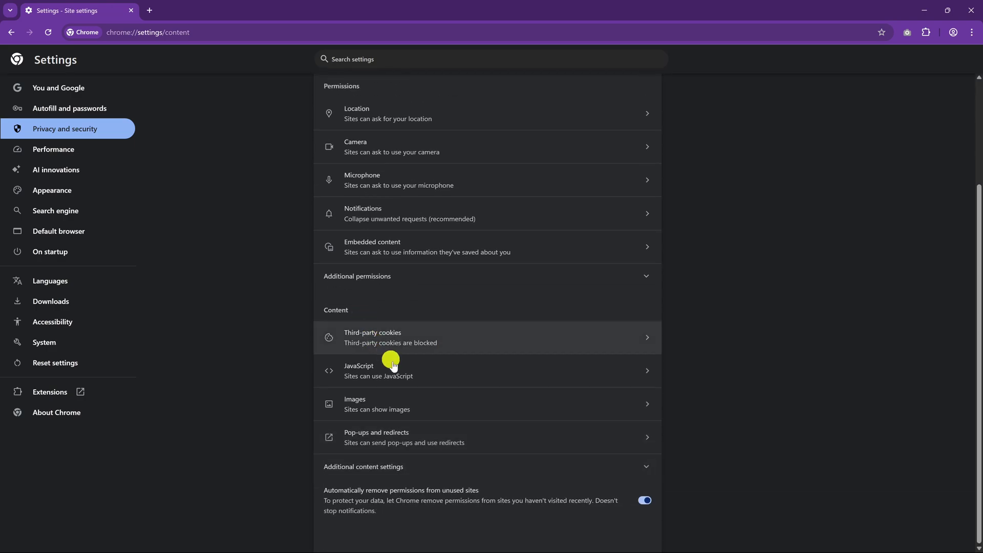
left_click(449, 436)
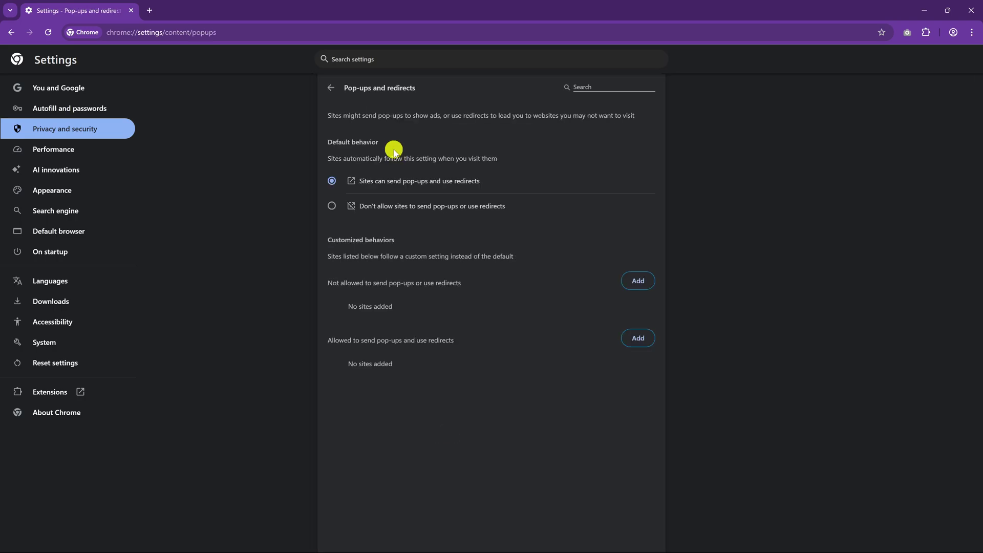
left_click(333, 208)
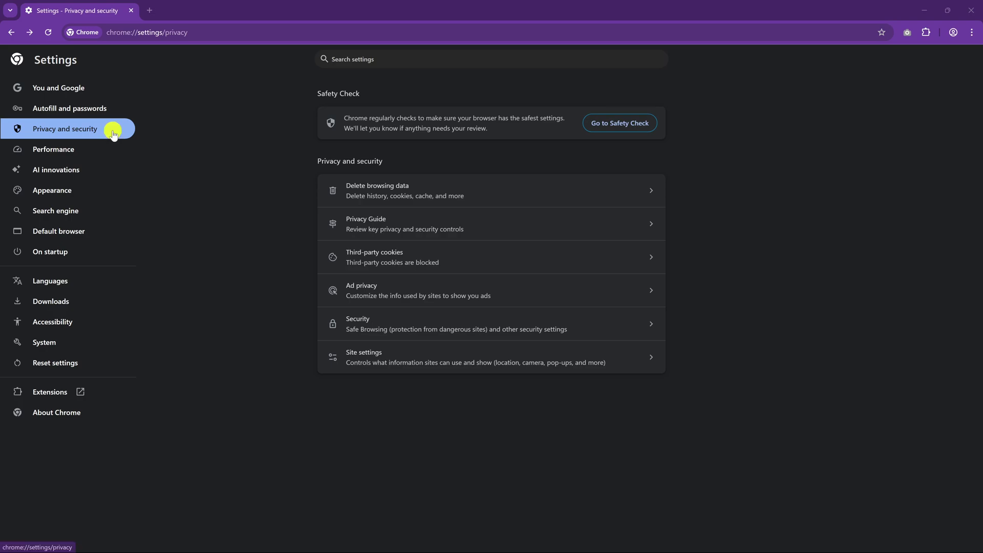
On the Security page, select Enhanced protection under Safe Browsing.
left_click(408, 321)
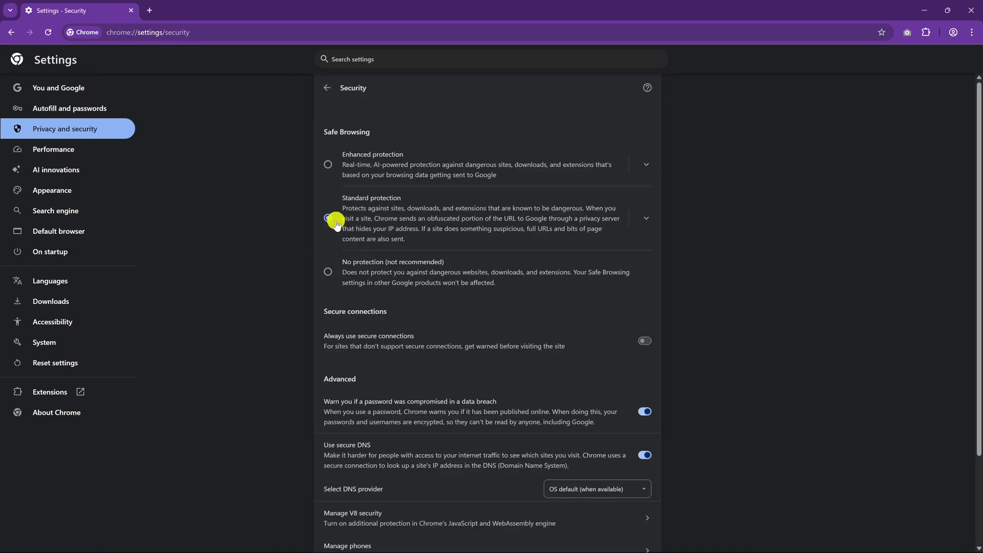
left_click(329, 166)
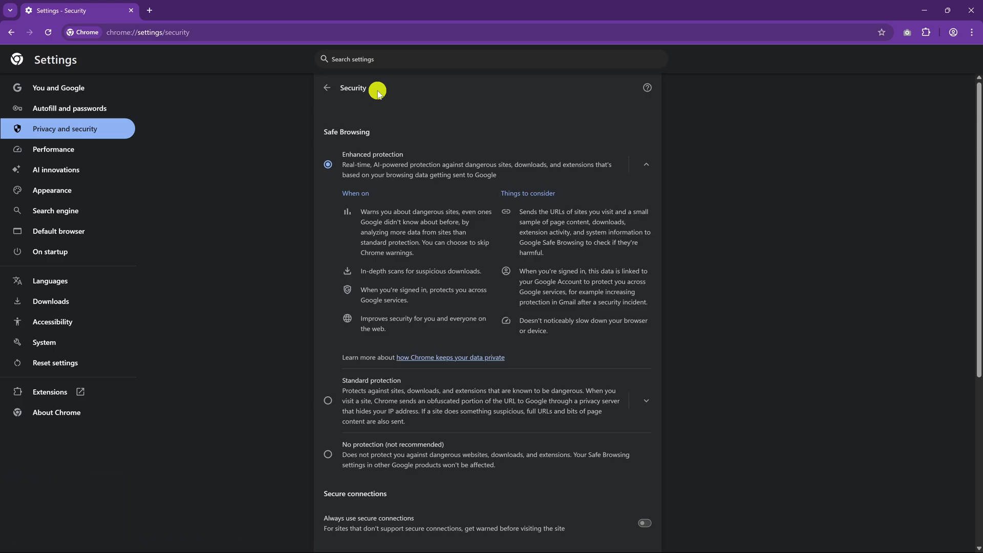
Switch on Use secure DNS with the OS default provider, and toggle the compromised-password warning.
scroll(379, 92, "down", 5)
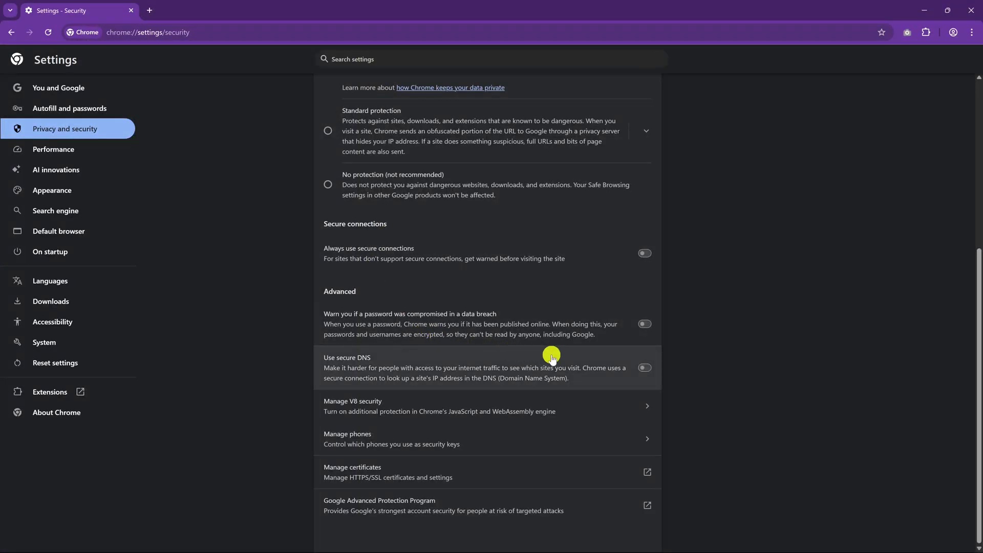
left_click(647, 369)
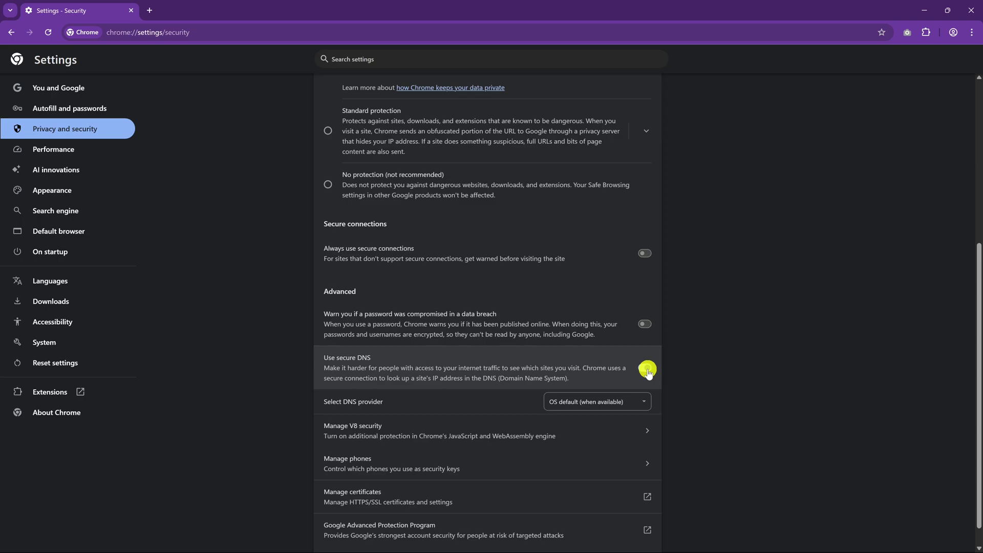
left_click(646, 369)
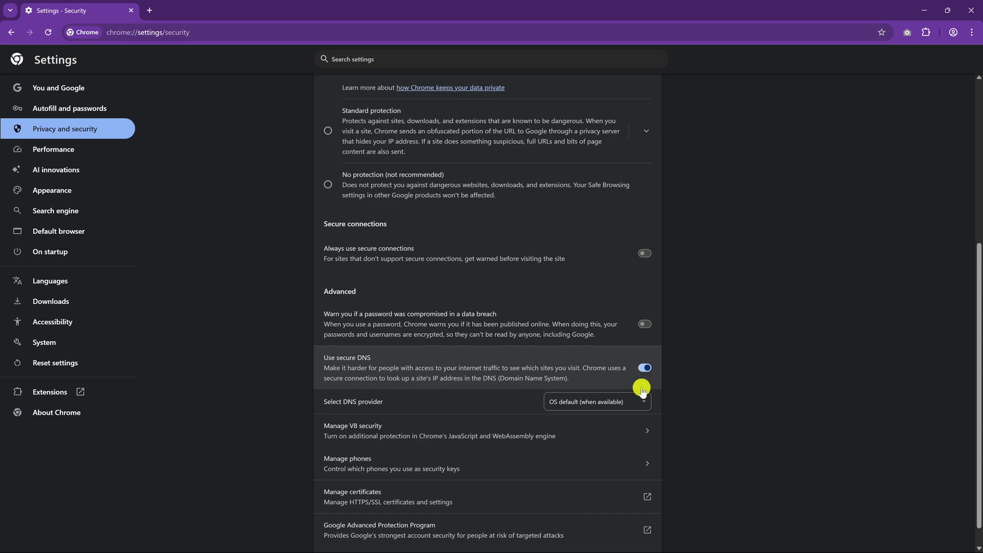
left_click(640, 404)
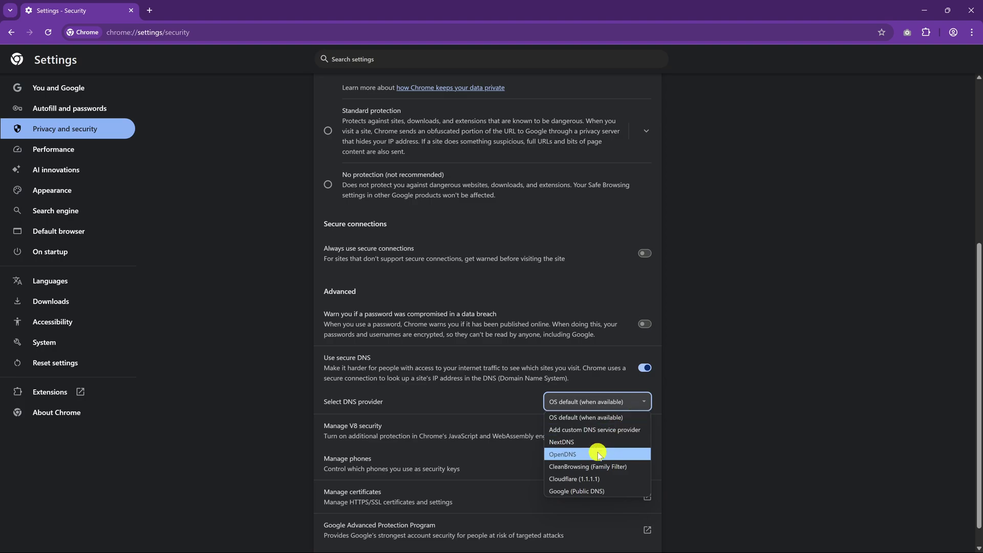
left_click(593, 417)
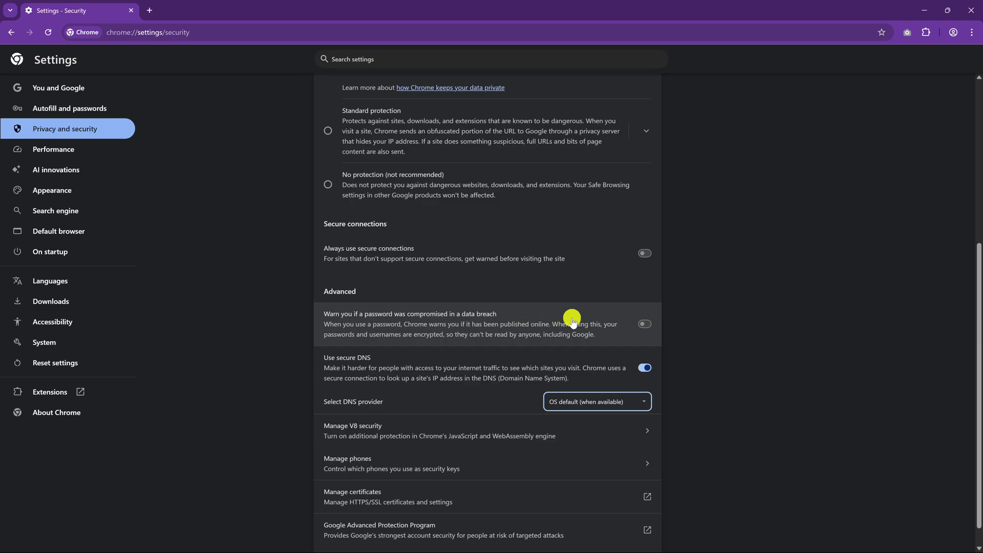
left_click(645, 325)
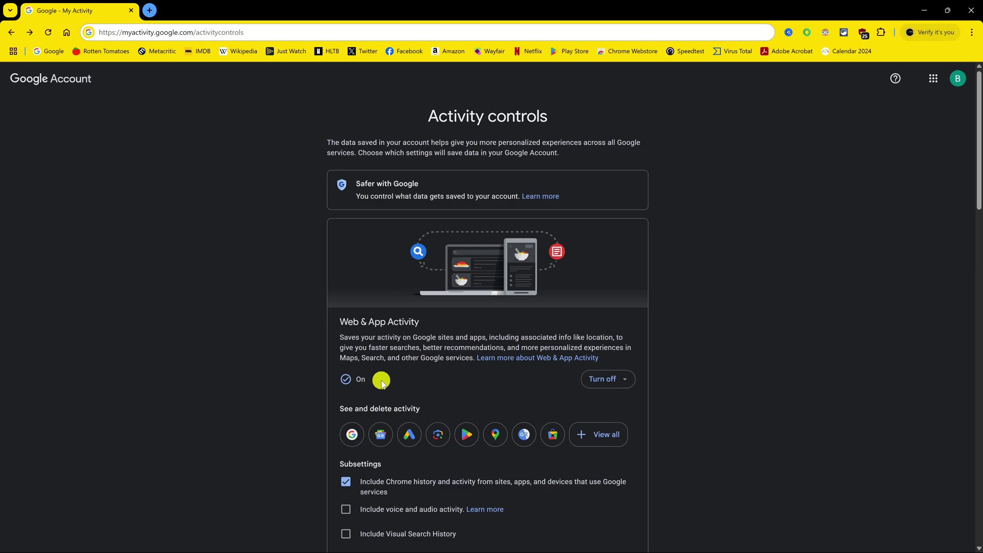
Scroll down to Web & App Activity's Auto-delete setting, which shows Off.
scroll(381, 383, "down", 5)
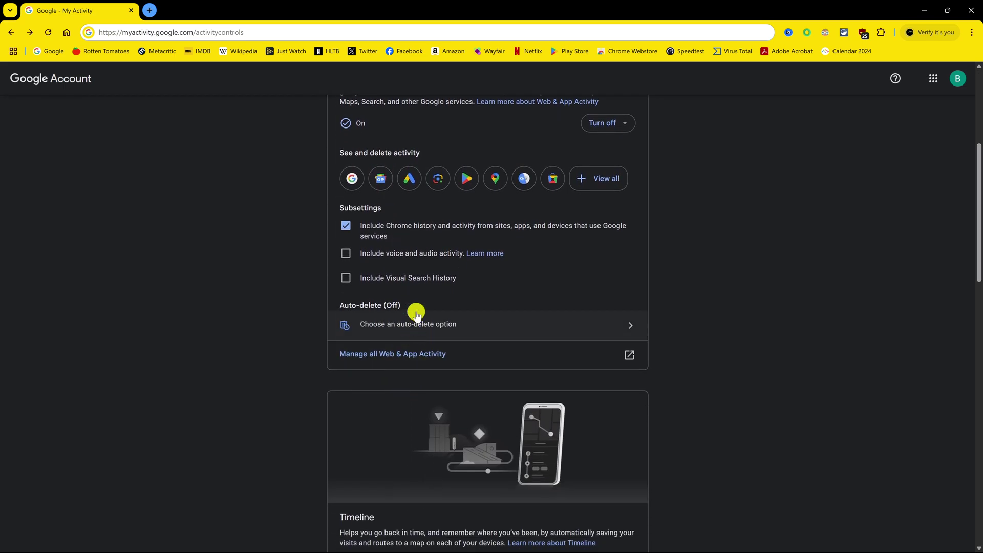
Set Web & App Activity auto-delete to 'Older than 3 months', confirm, and dismiss the Preference saved notice.
left_click(470, 329)
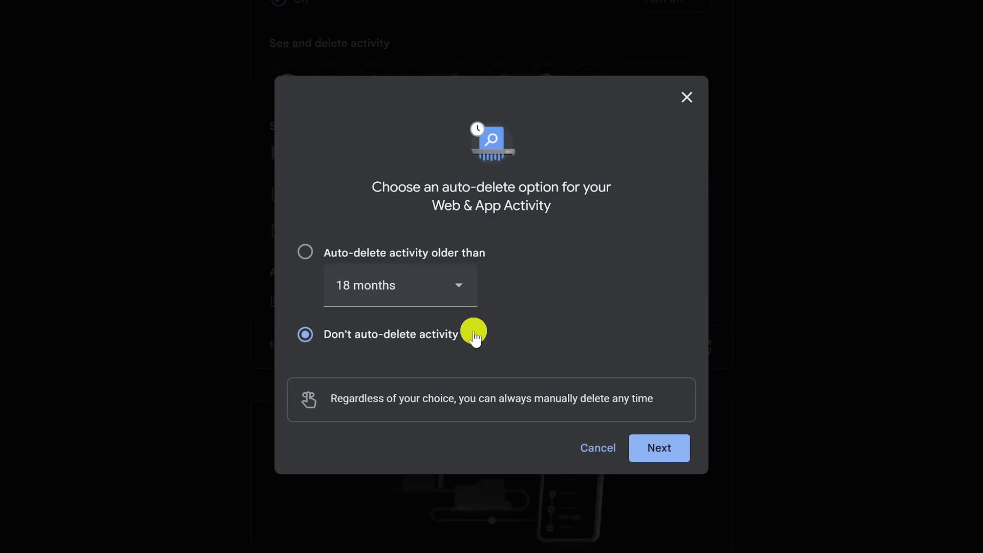
left_click(458, 299)
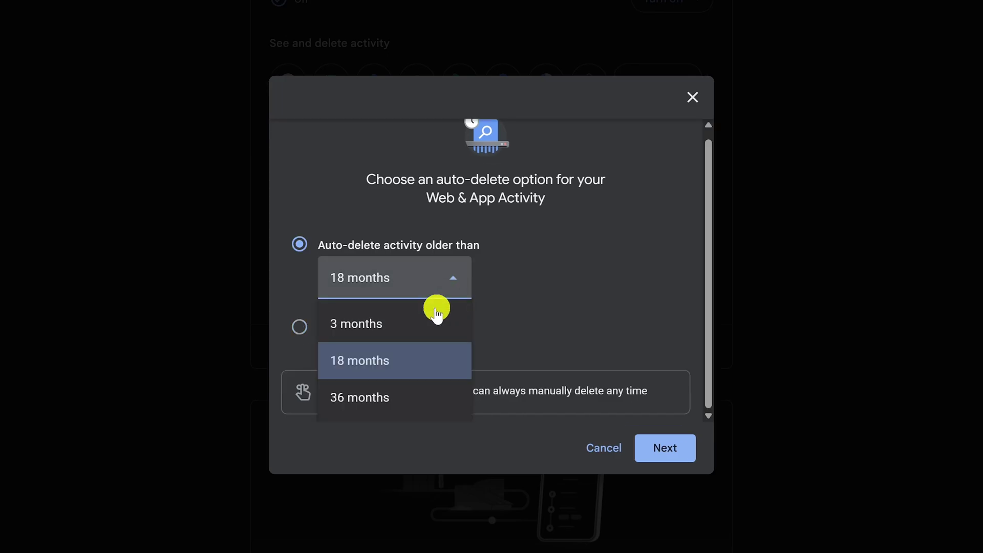
left_click(417, 327)
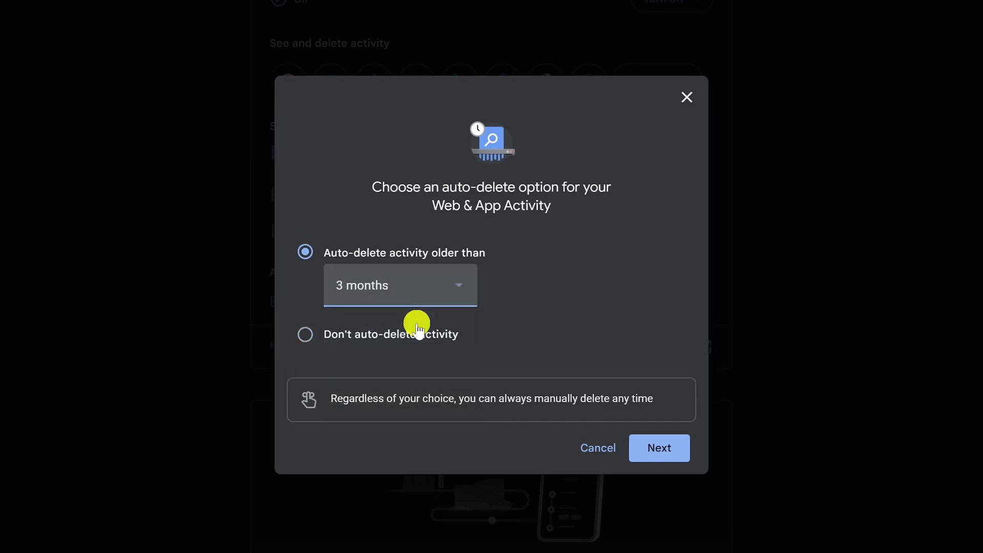
left_click(655, 453)
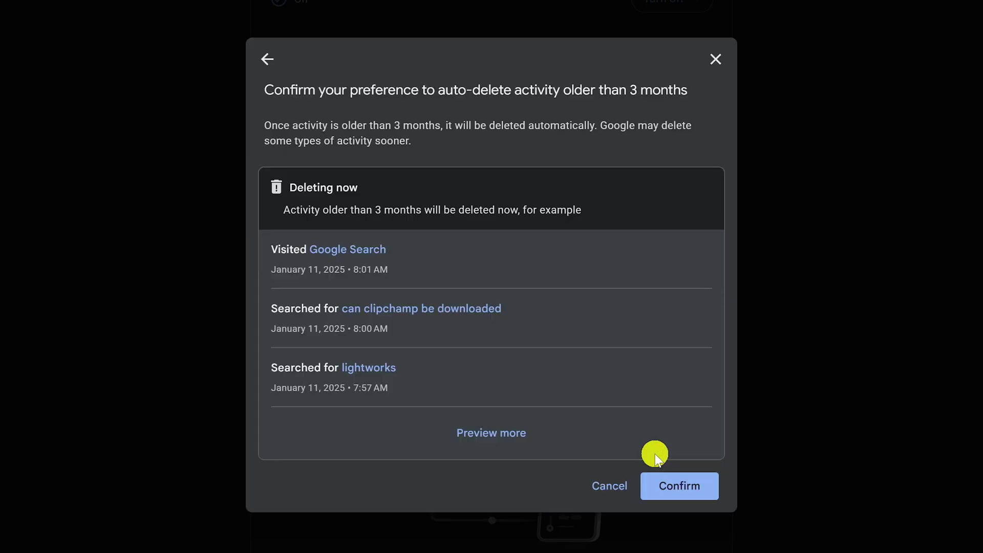
left_click(669, 491)
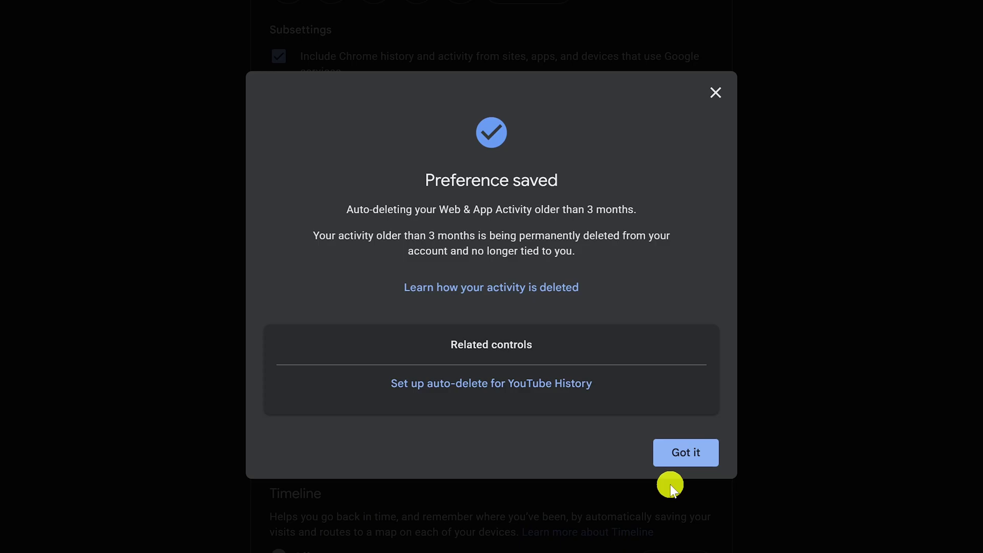
left_click(686, 453)
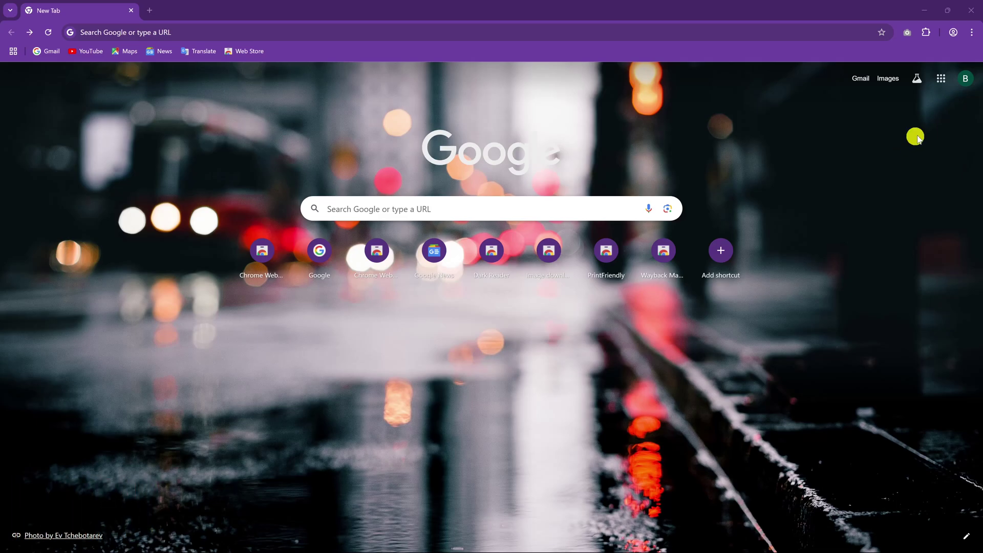
Go to the Chrome Web Store's Themes and open the Forest environment theme.
left_click(971, 32)
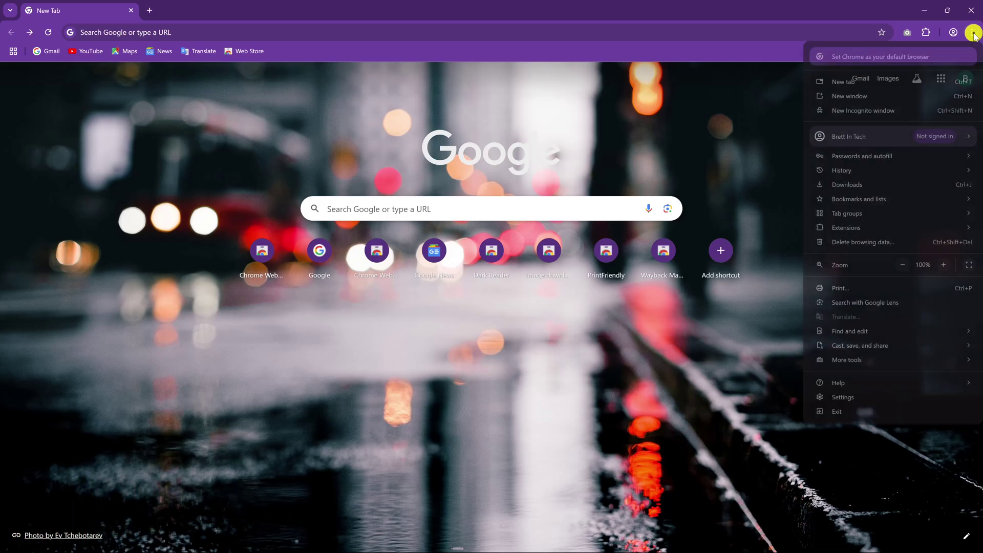
mouse_move(895, 224)
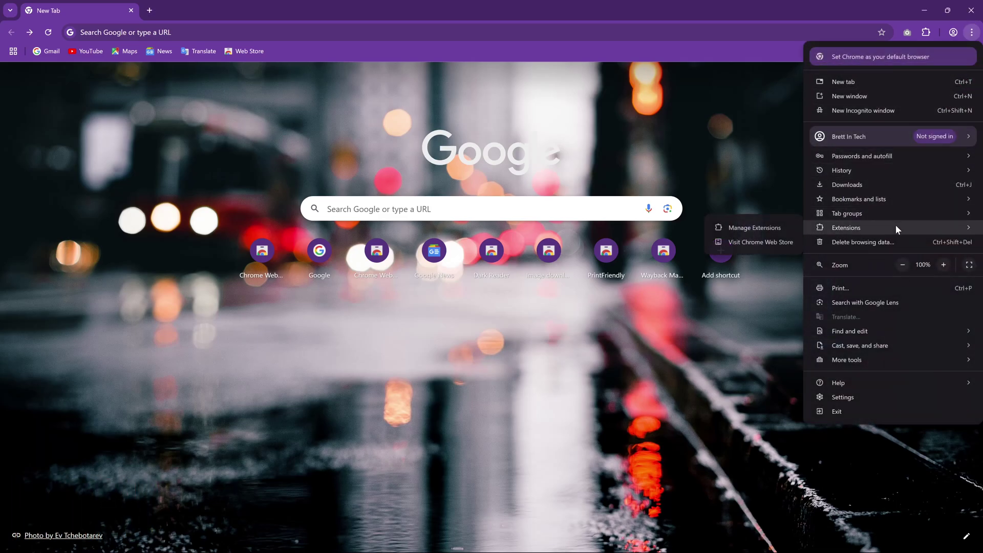
left_click(784, 244)
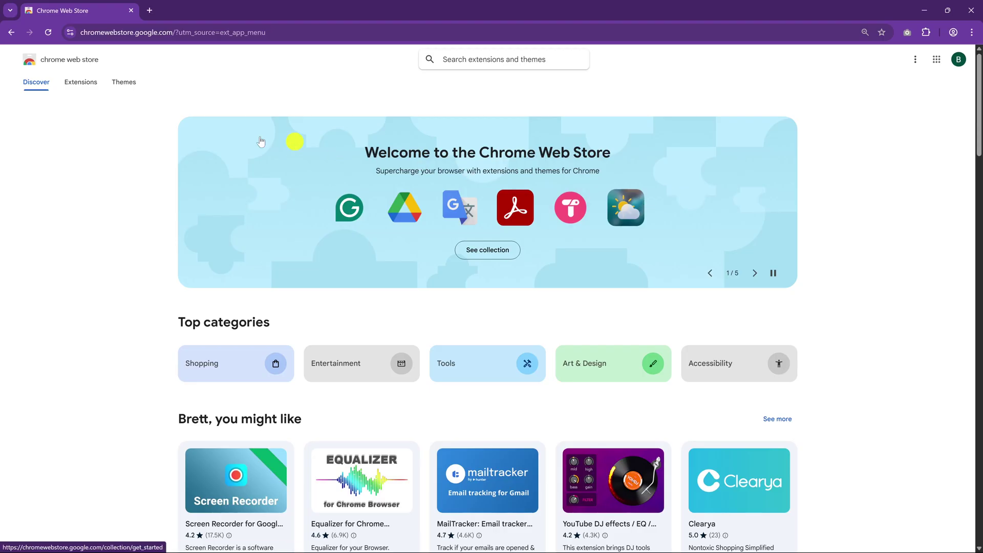
left_click(125, 85)
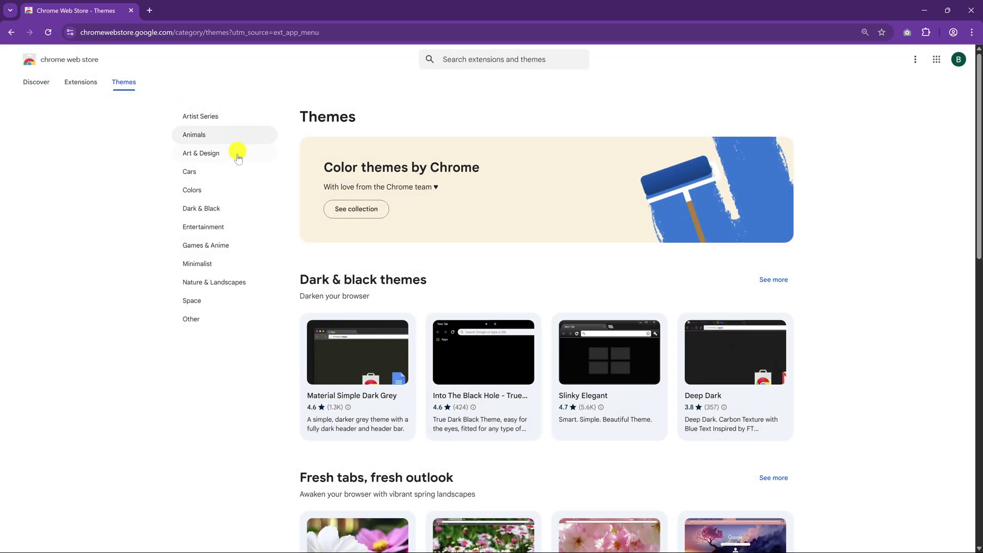
scroll(242, 354, "down", 12)
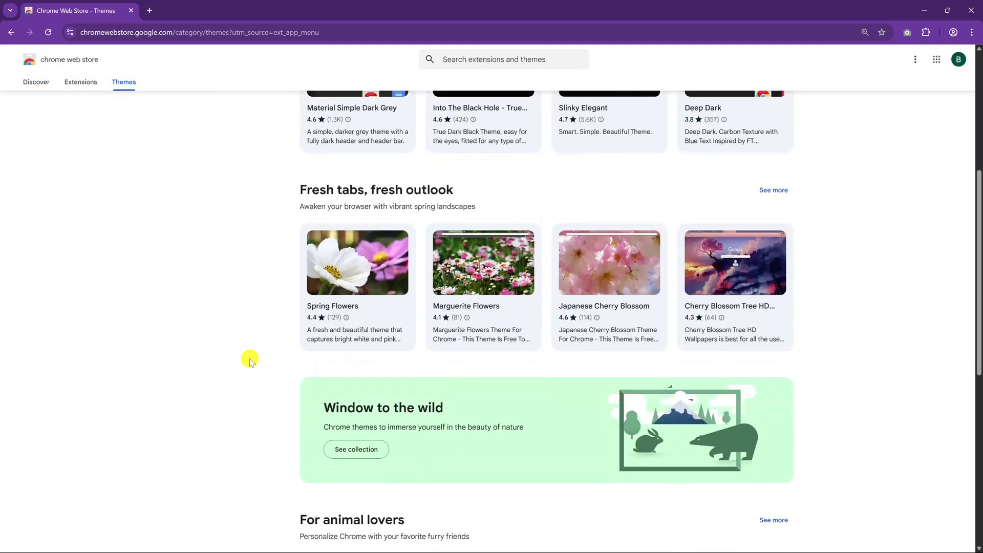
scroll(252, 360, "down", 1)
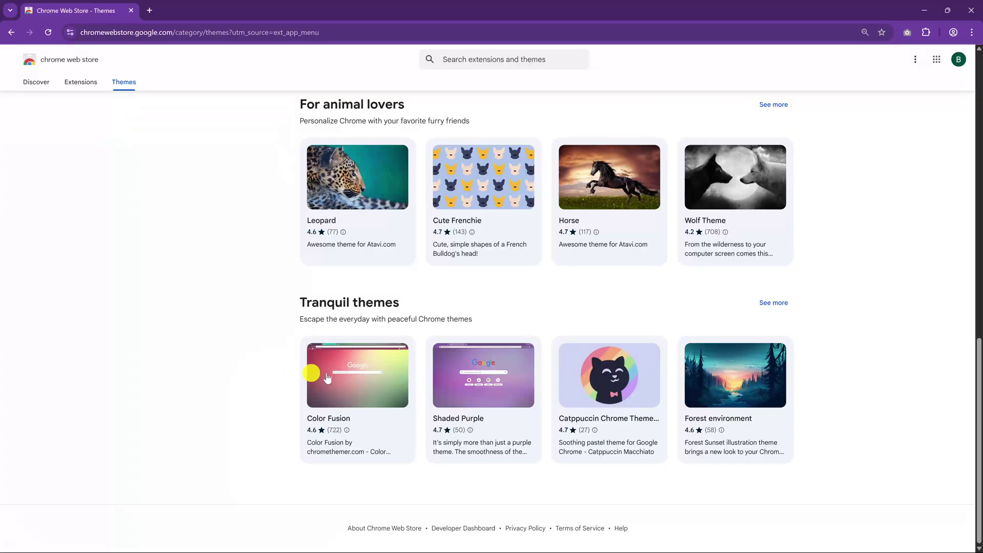
left_click(736, 390)
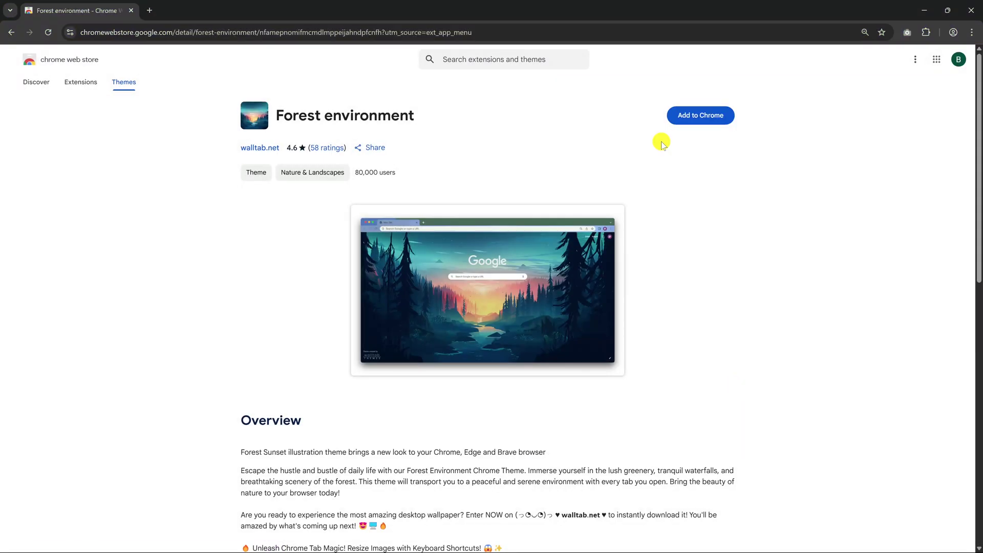
Add Forest environment to Chrome and view it on a new tab.
left_click(704, 124)
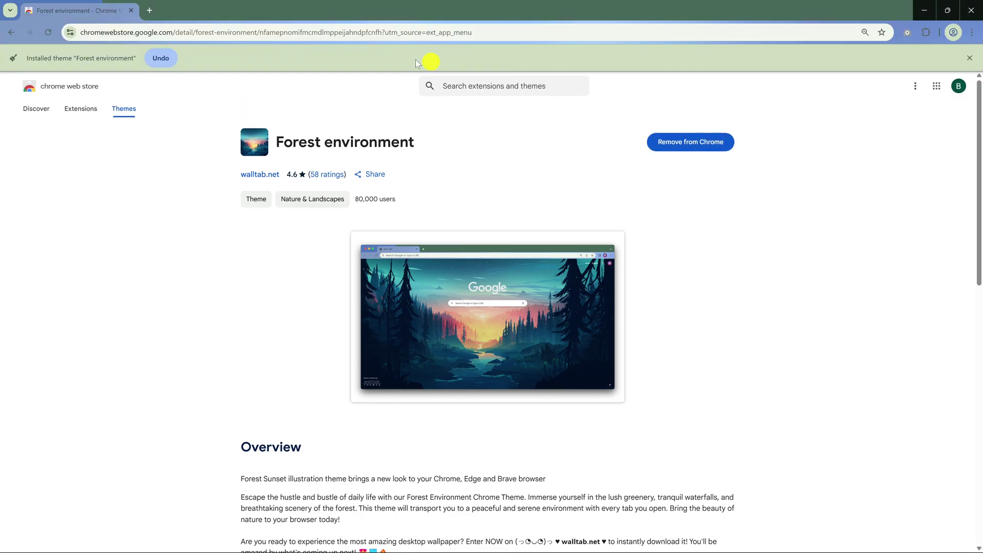
left_click(973, 59)
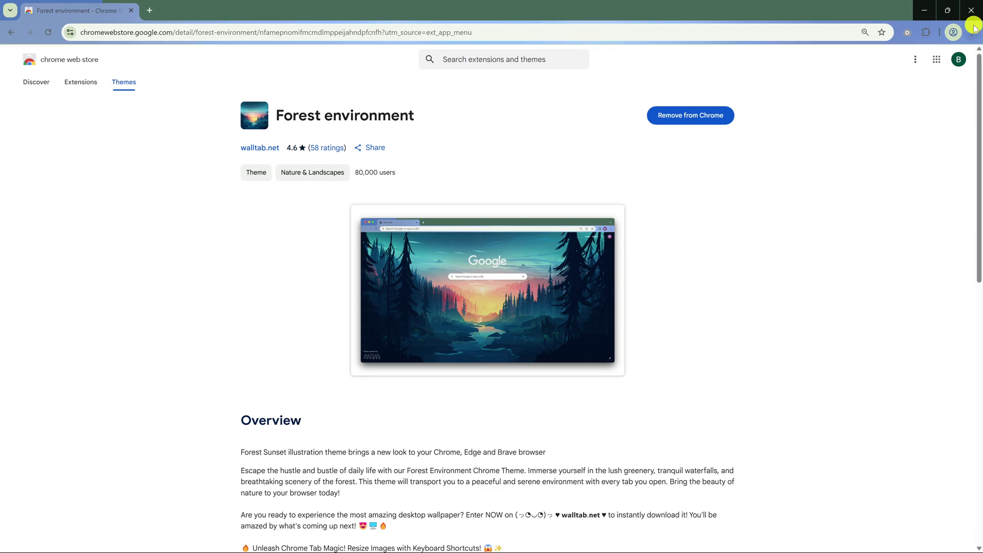
left_click(150, 10)
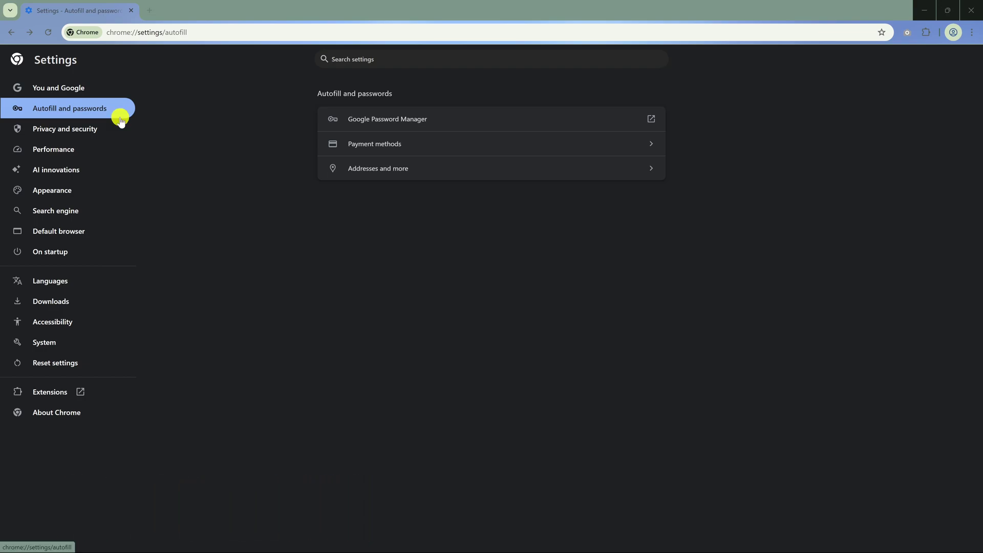
In System settings, switch off 'Continue running background apps' and Chrome features and tips notifications.
left_click(72, 346)
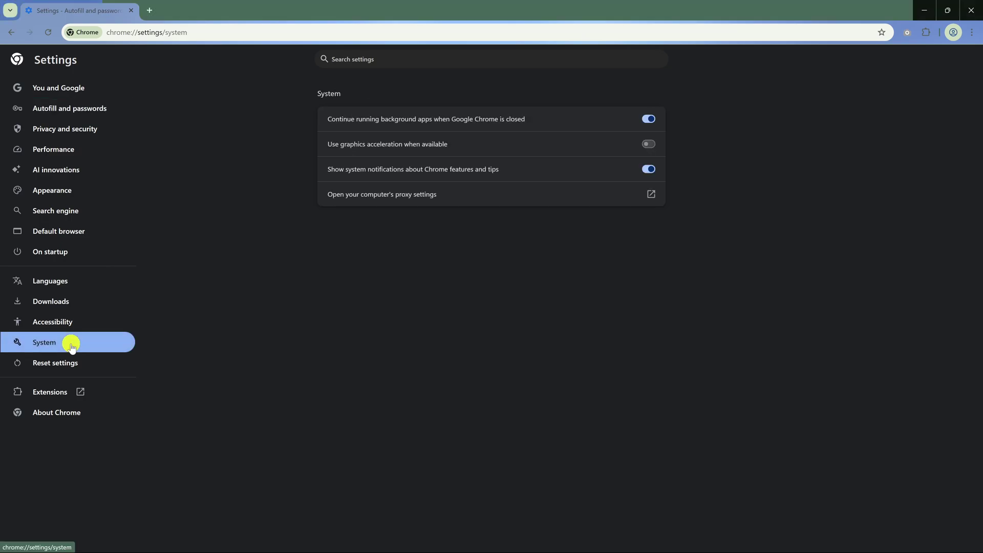
left_click(651, 123)
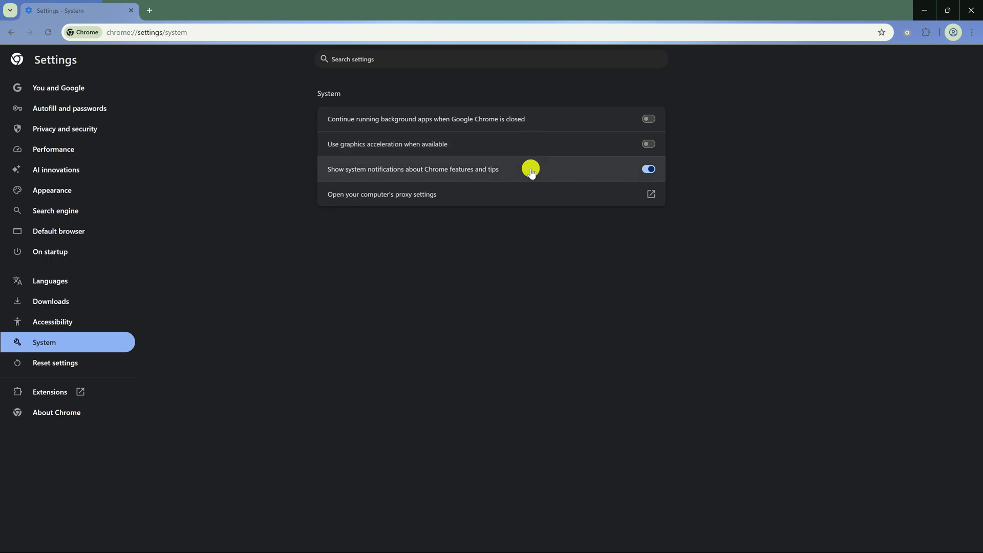
left_click(648, 168)
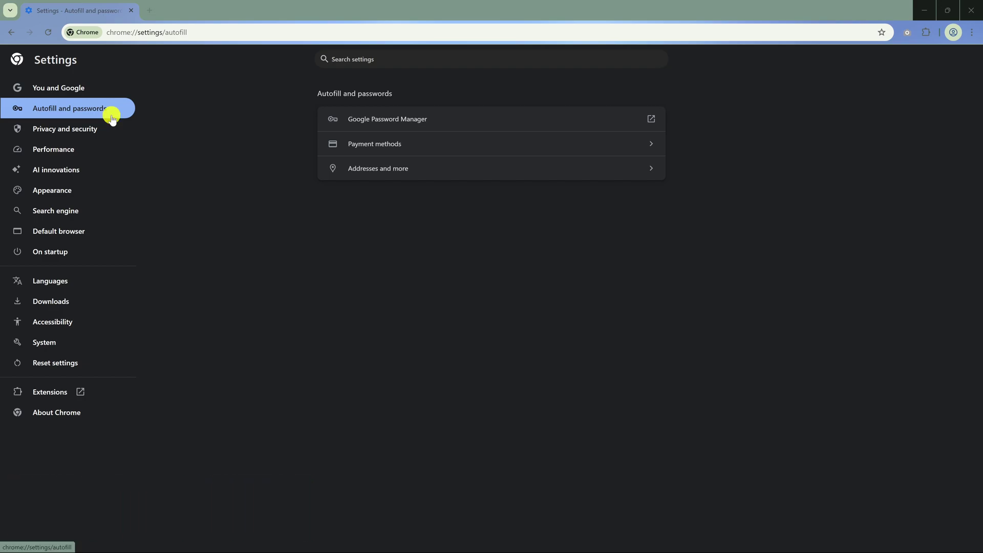
Under Search engine, pick DuckDuckGo from the list and set it as default.
left_click(91, 215)
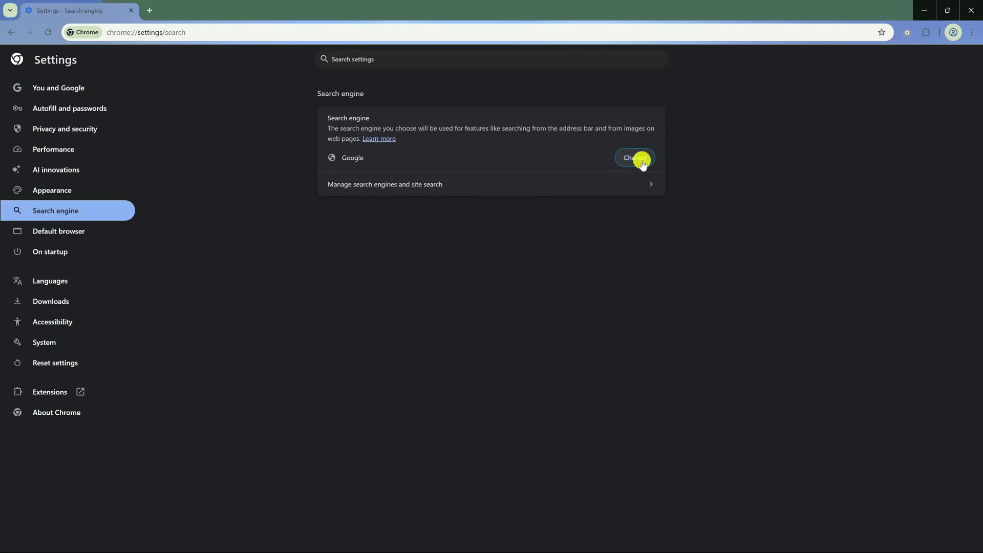
left_click(641, 158)
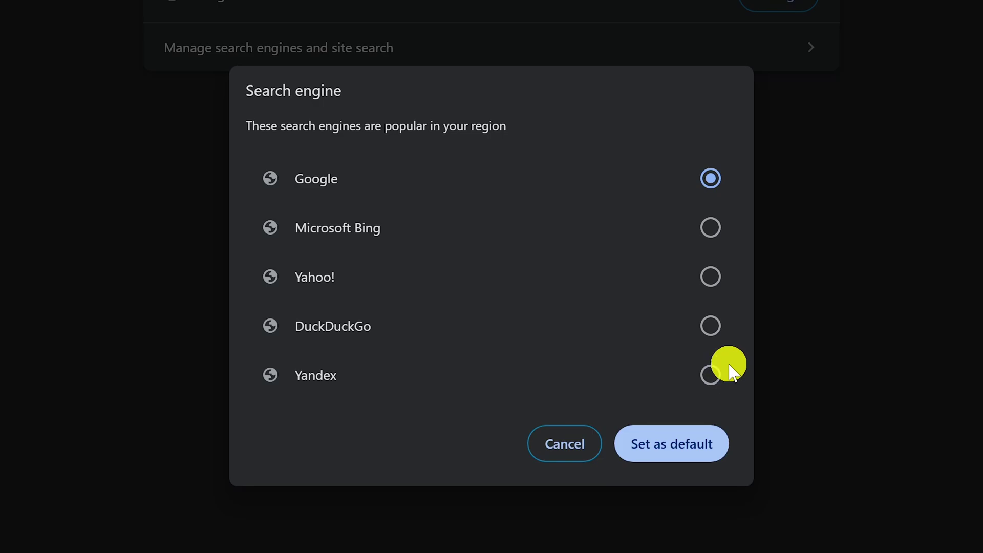
left_click(711, 328)
left_click(692, 445)
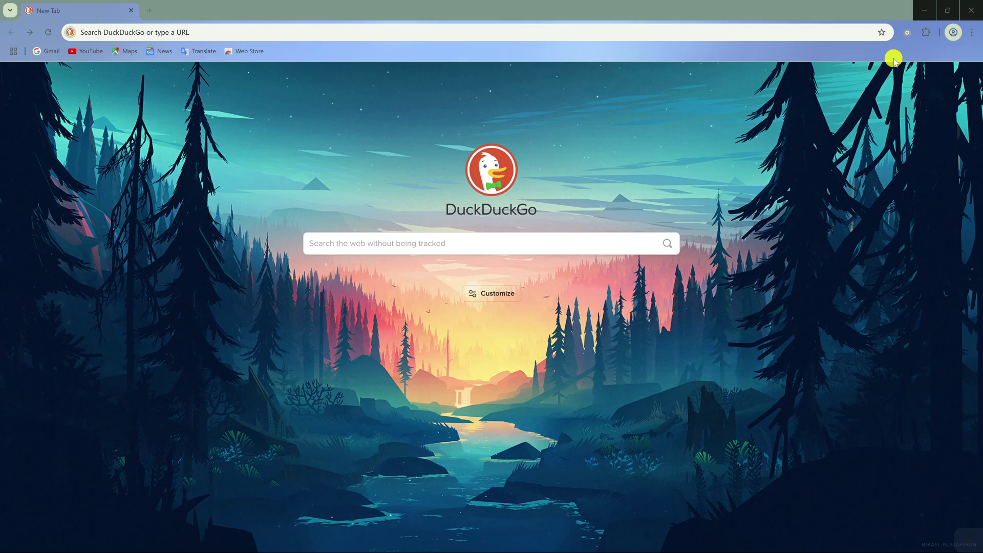
In Manage extensions, open Dark Reader's details and switch on Allow in Incognito.
left_click(927, 34)
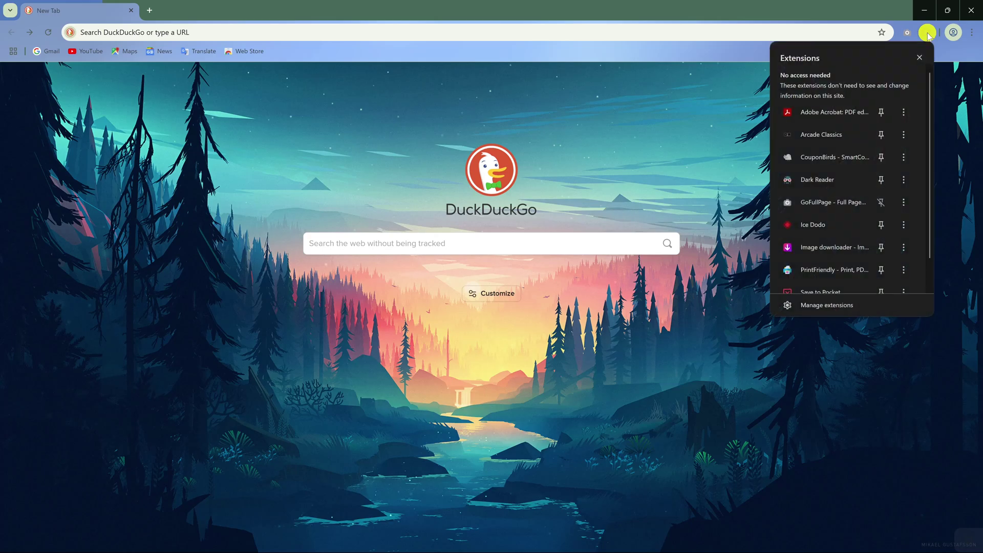
scroll(868, 256, "down", 1)
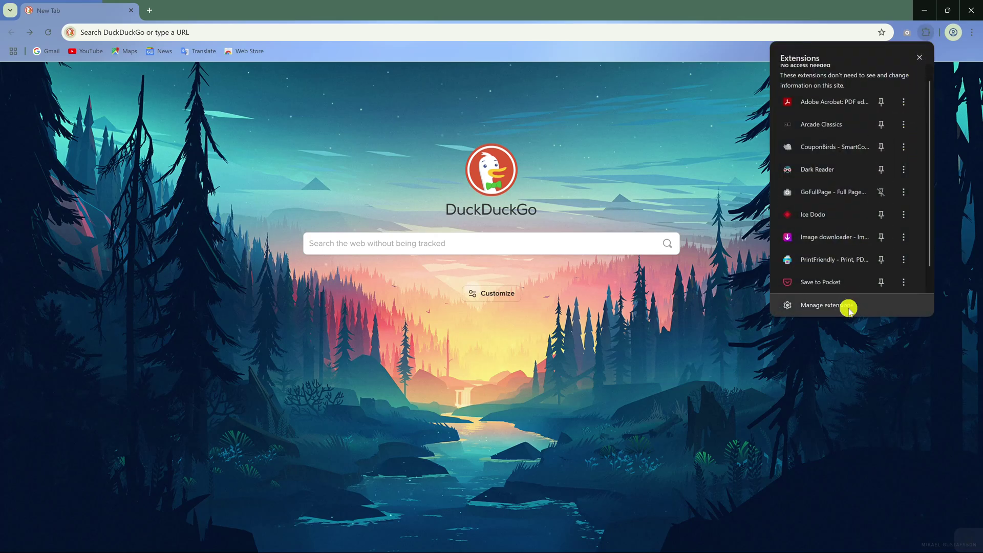
left_click(847, 306)
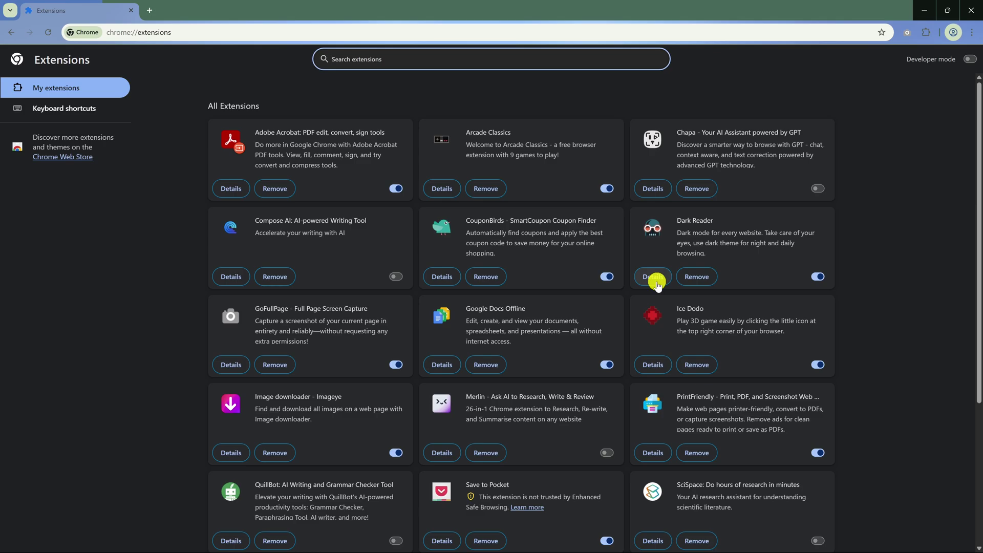
left_click(657, 283)
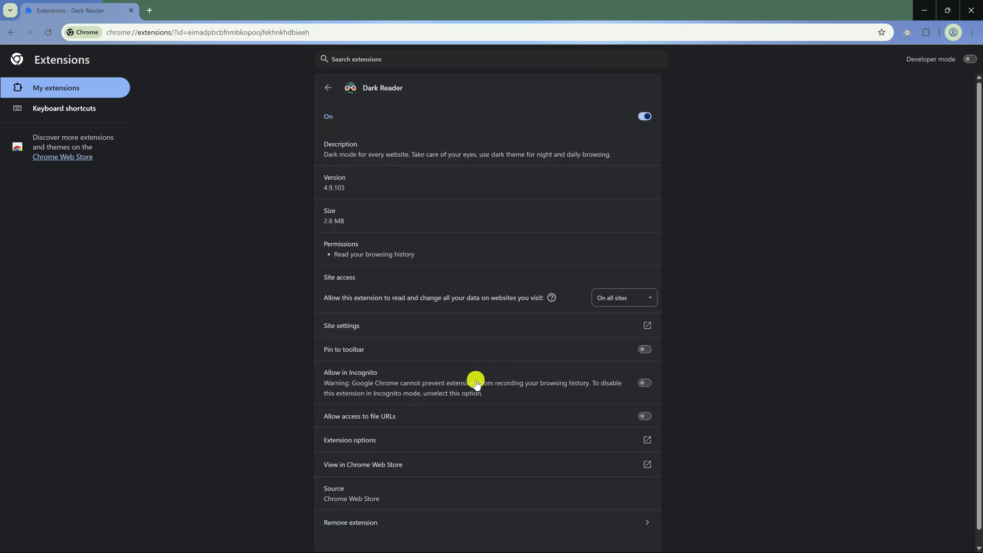
left_click(646, 387)
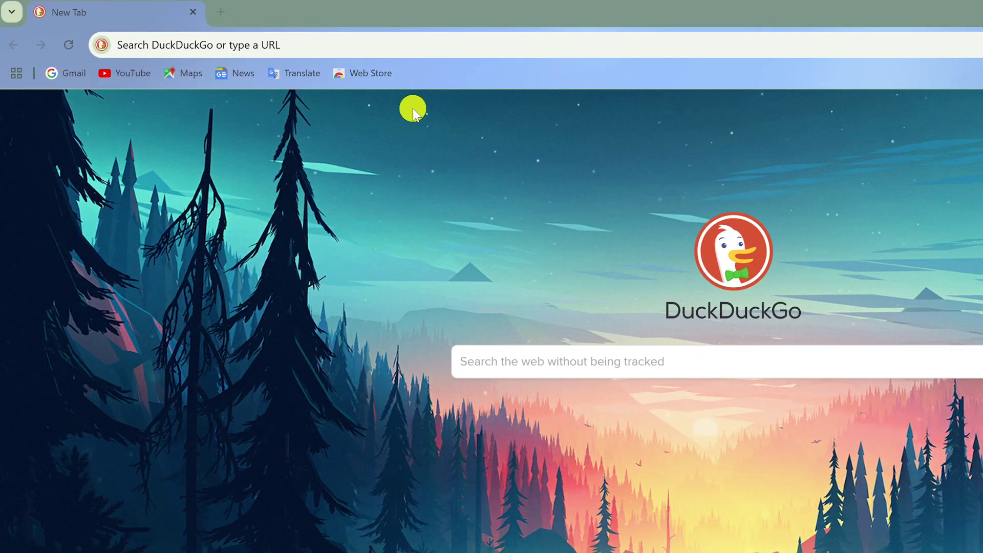
Delete the Web Store bookmark's name and save it so only its icon shows.
right_click(374, 76)
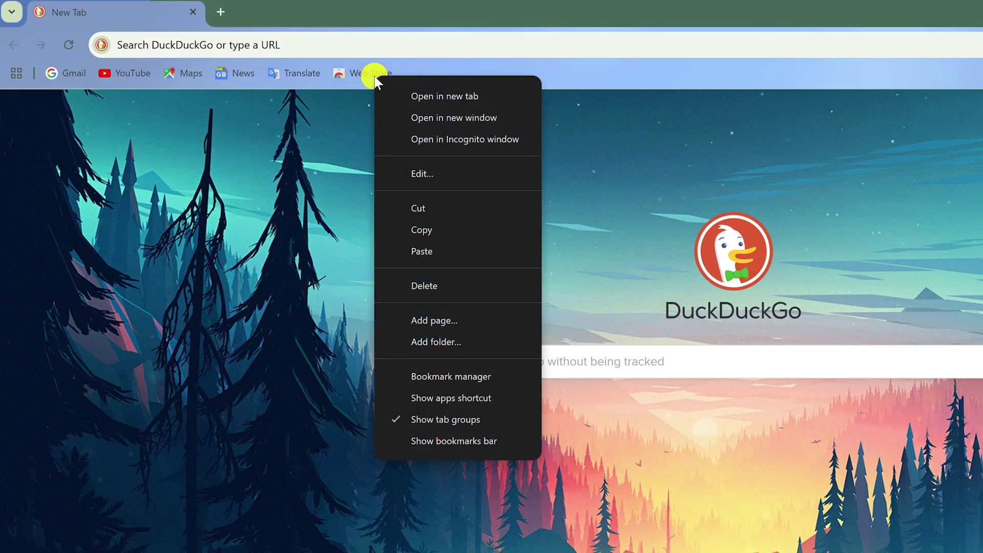
left_click(427, 164)
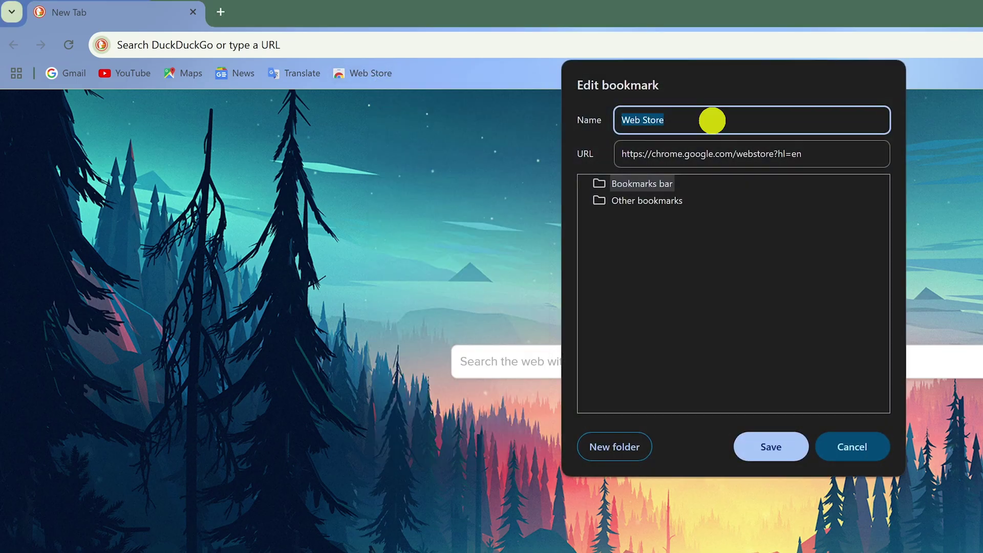
key("BackSpace")
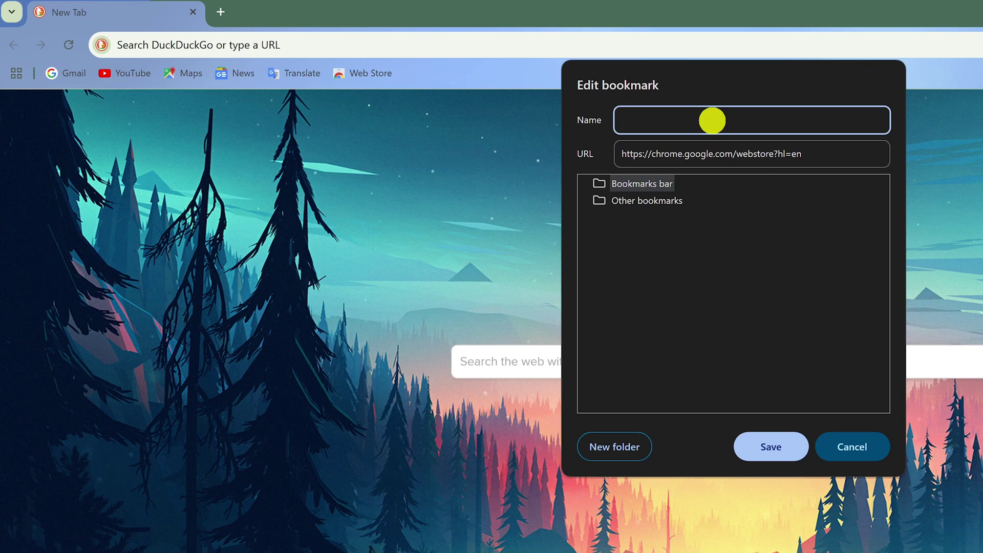
left_click(774, 446)
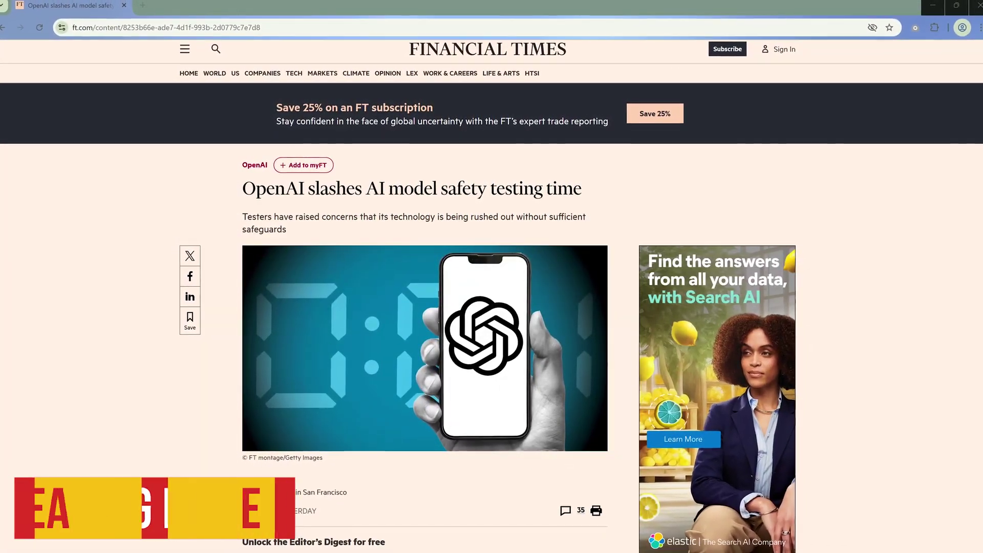
Open the FT article in reading mode and widen the reading panel.
right_click(459, 477)
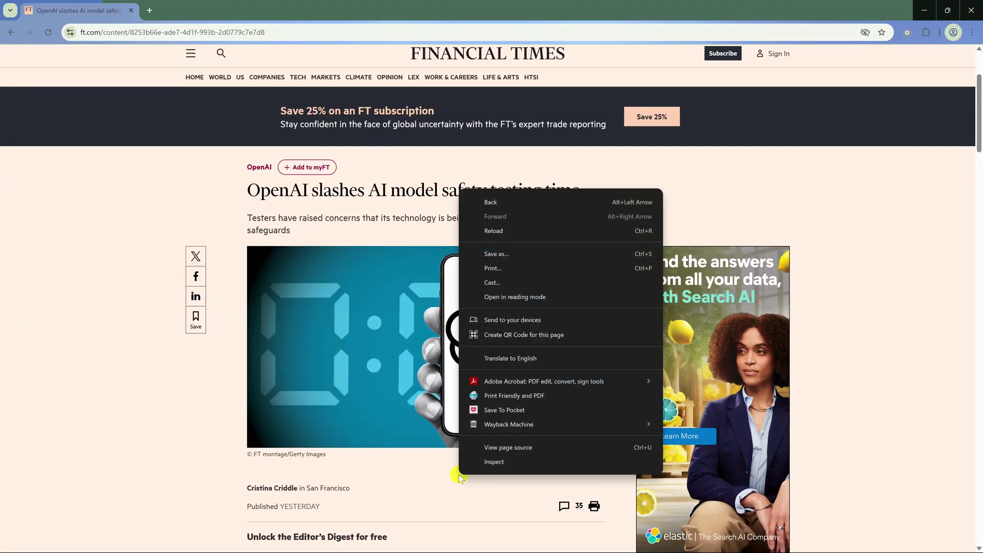
left_click(533, 296)
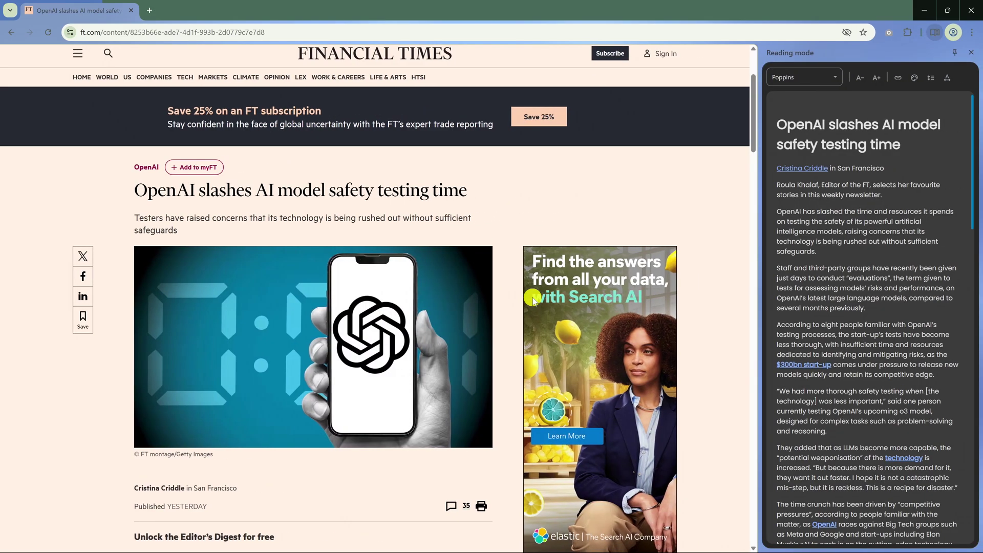
left_click_drag(758, 344, 718, 347)
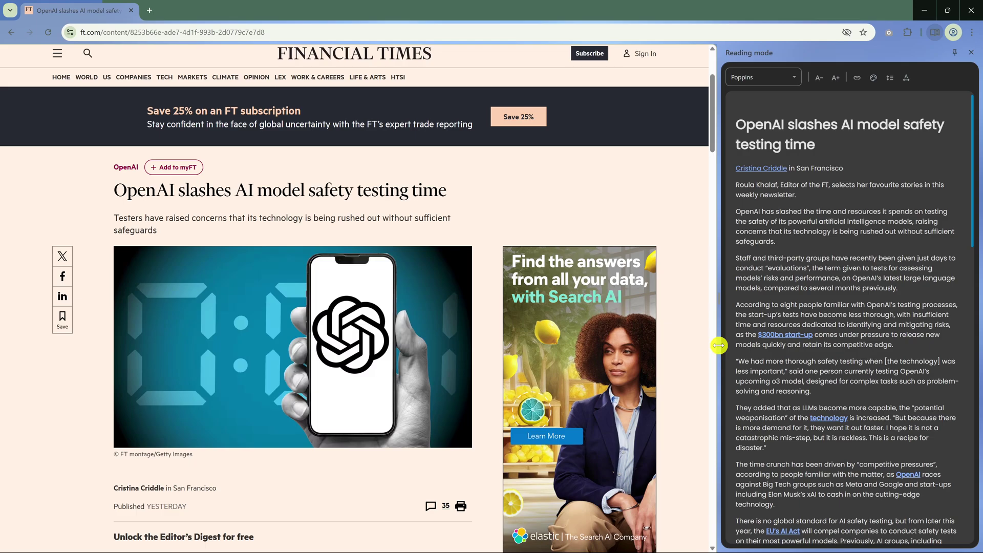
Set the reading font to Serif and adjust the text size, leaving links enabled.
left_click(793, 79)
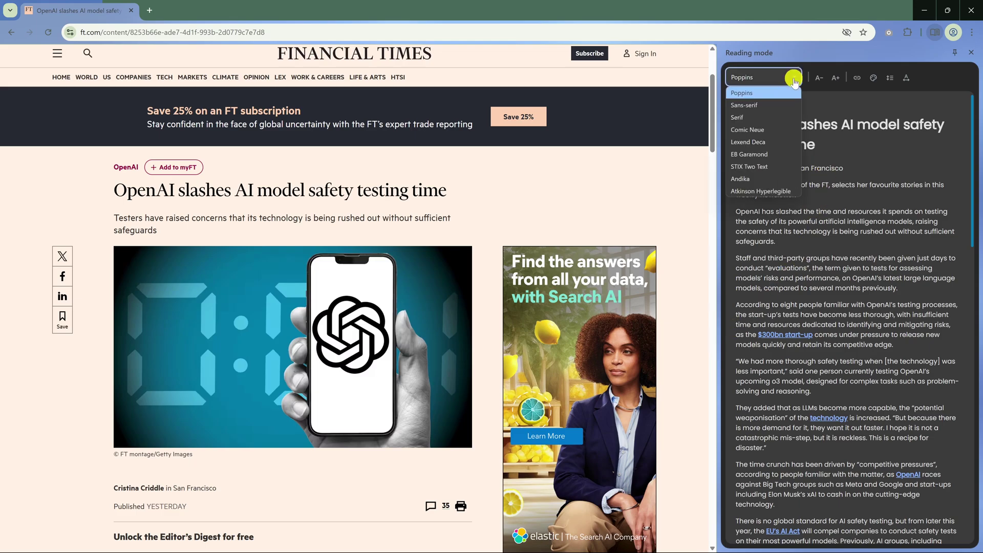
left_click(773, 117)
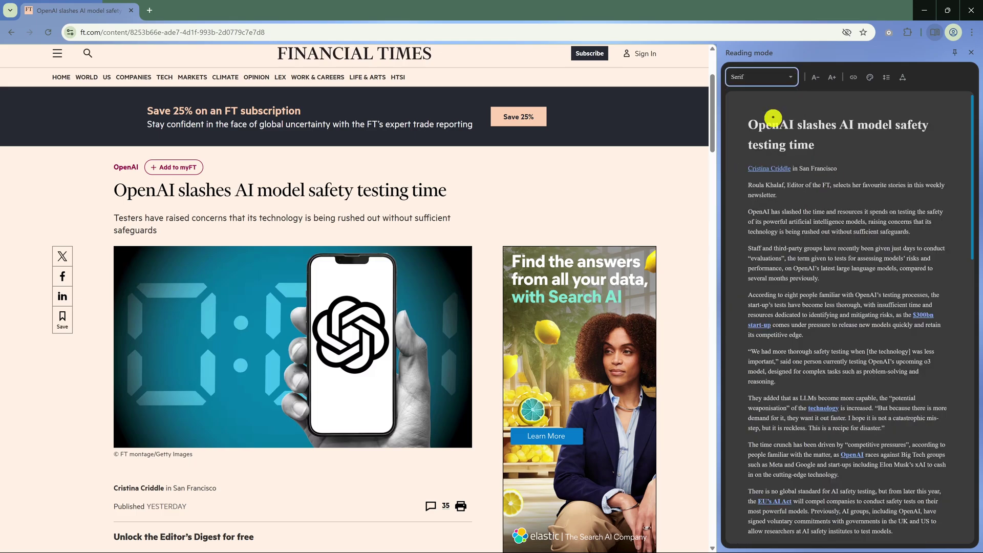
left_click(820, 78)
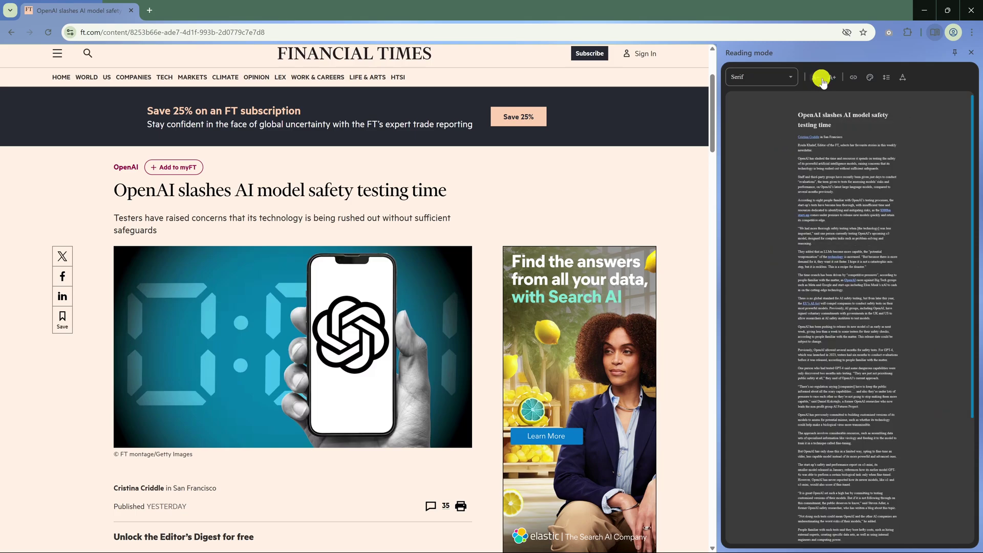
left_click(828, 80)
left_click(829, 80)
left_click(830, 81)
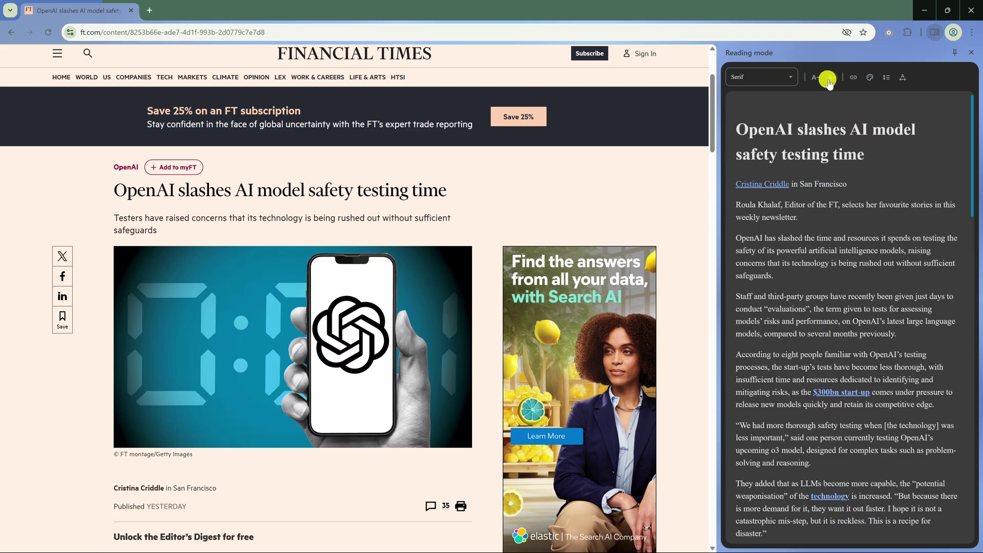
left_click(855, 78)
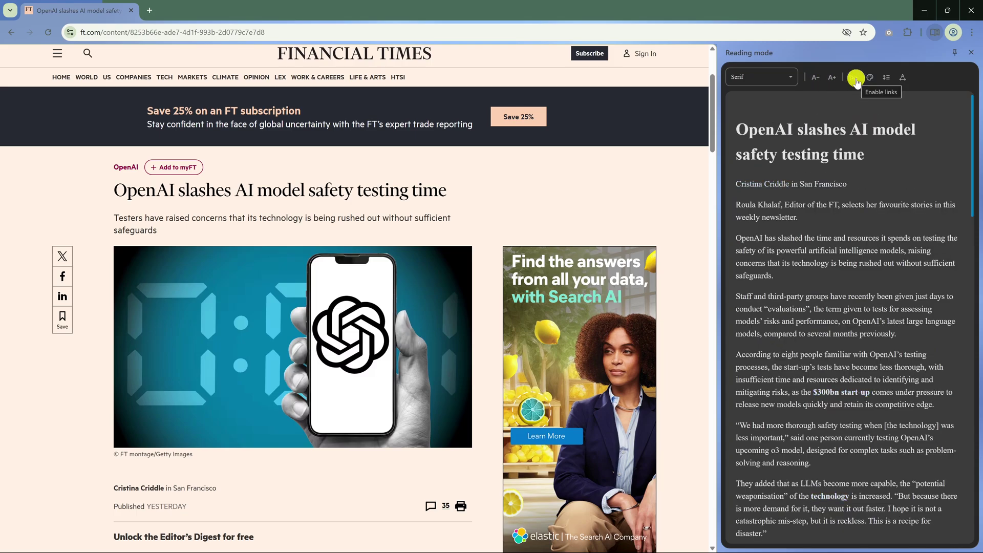
left_click(855, 79)
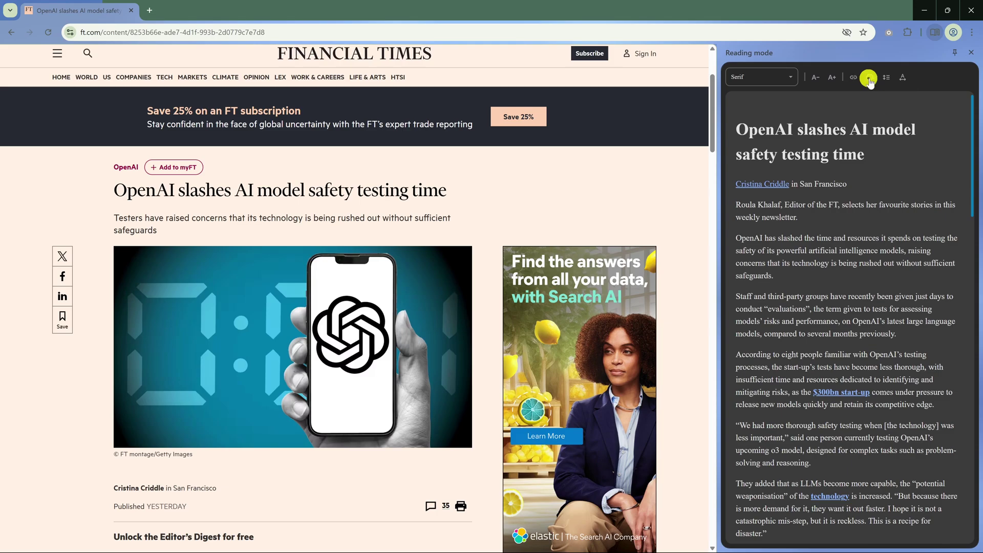
Apply the Blue theme with Standard line spacing and Wide letter spacing.
left_click(870, 78)
left_click(901, 169)
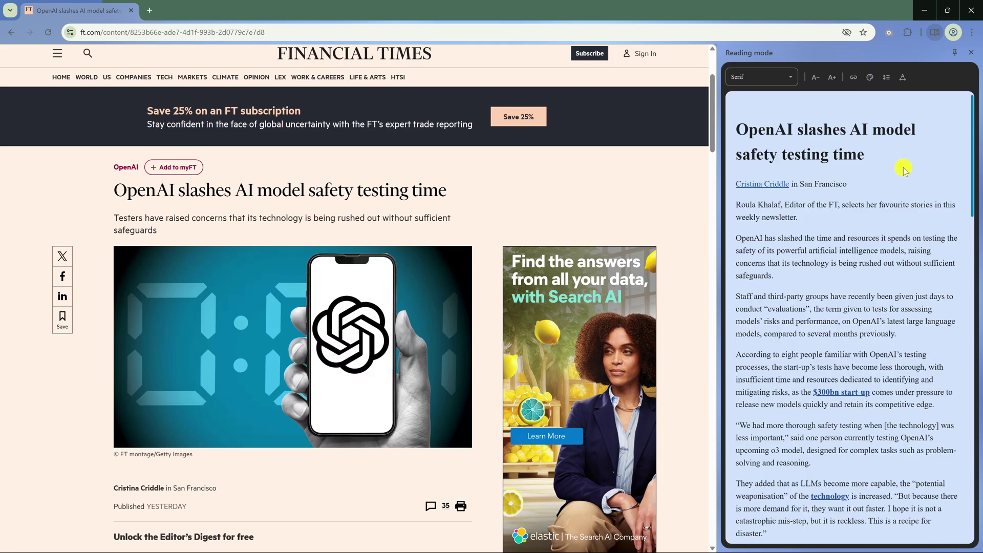
left_click(886, 77)
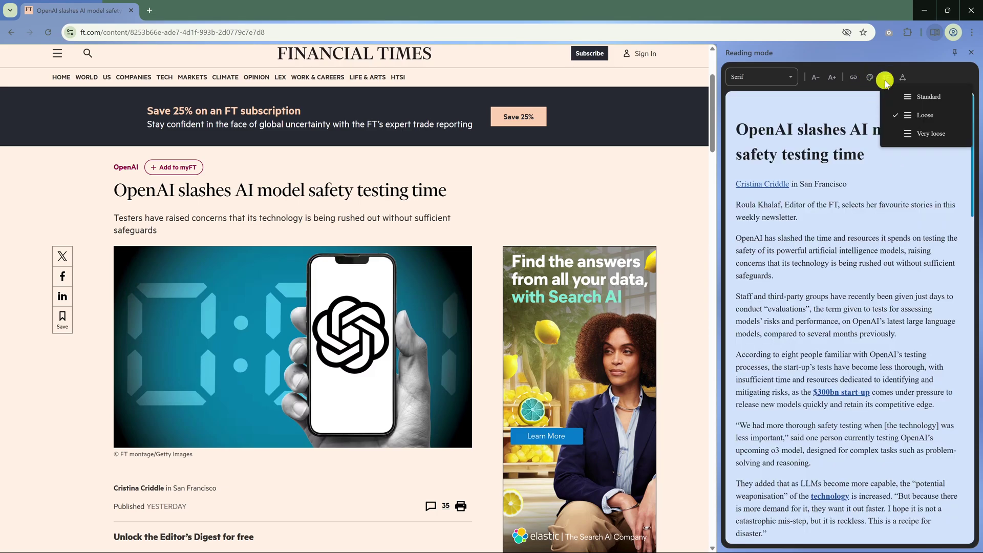
left_click(903, 100)
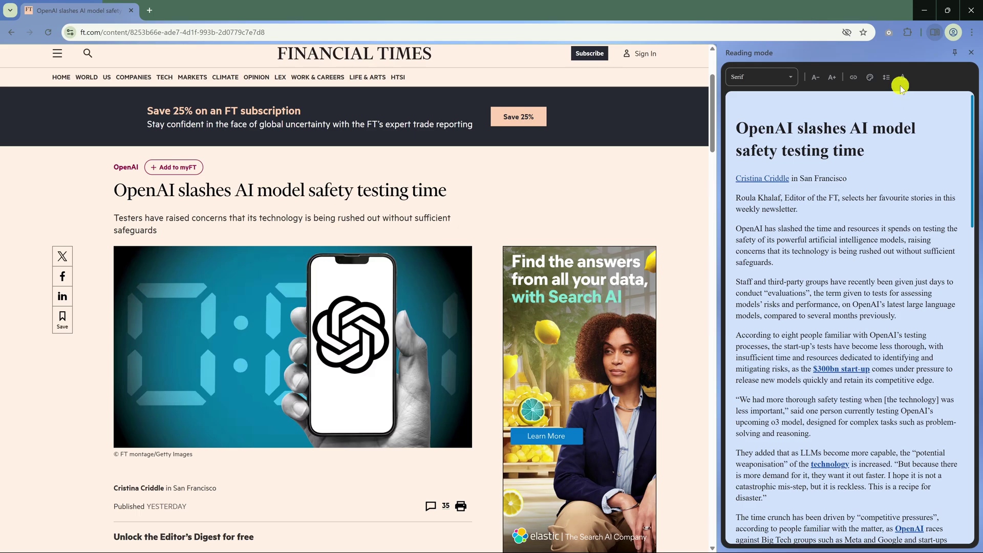
left_click(902, 78)
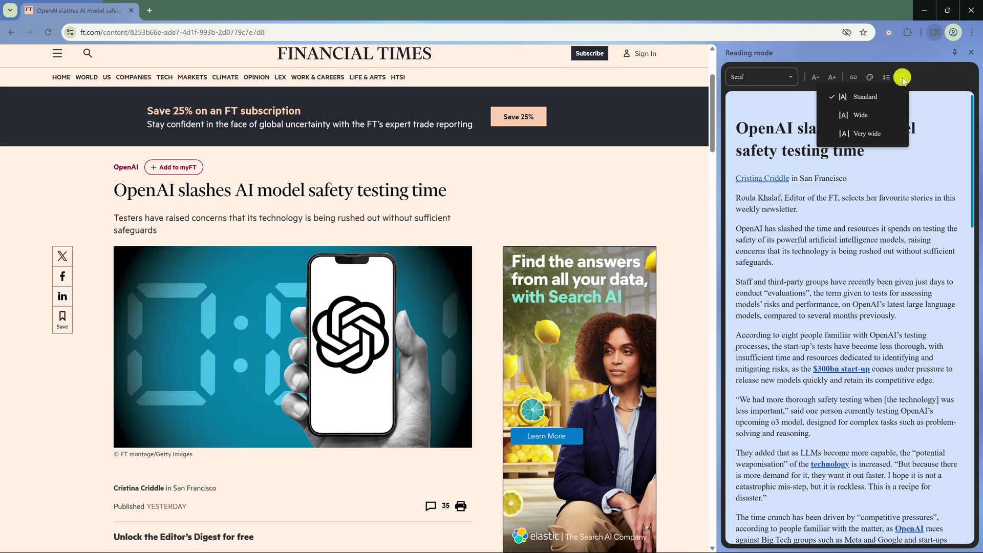
left_click(887, 113)
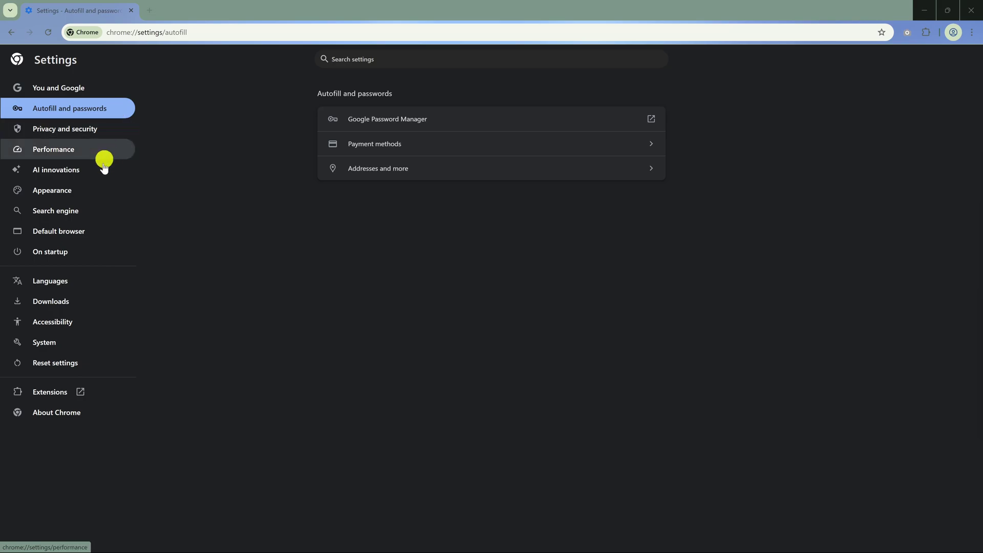
In Accessibility settings, switch on Live Caption and Live Translate with captions translated to English.
left_click(85, 322)
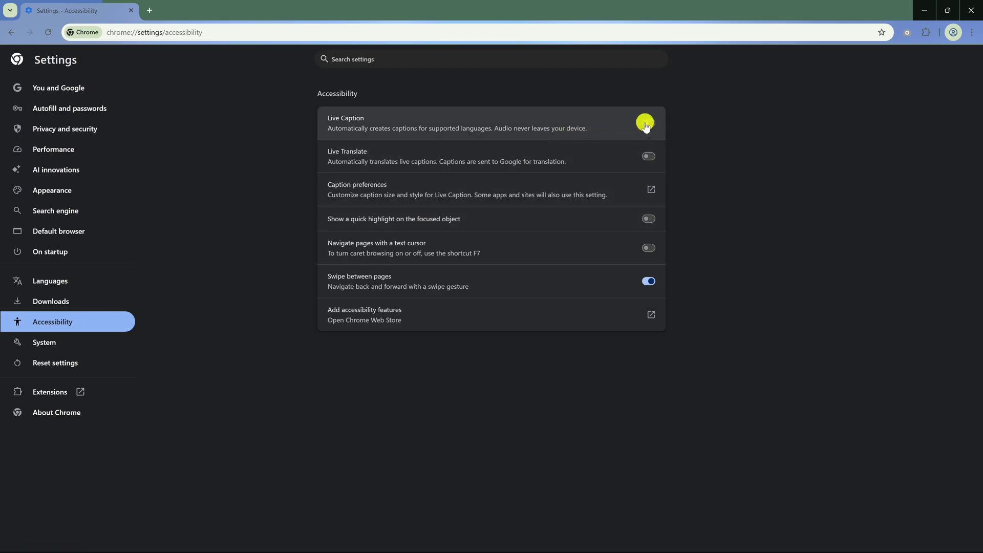
left_click(646, 124)
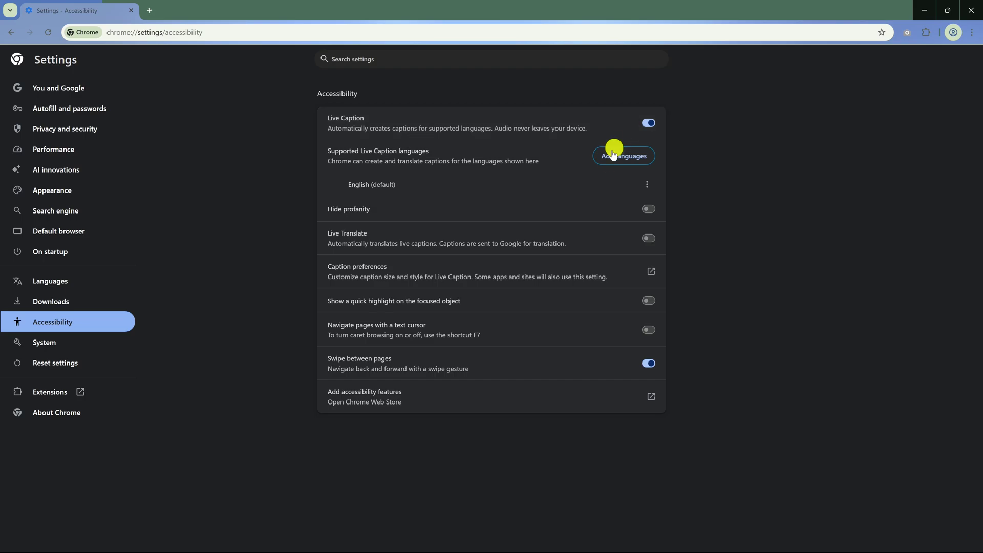
left_click(625, 159)
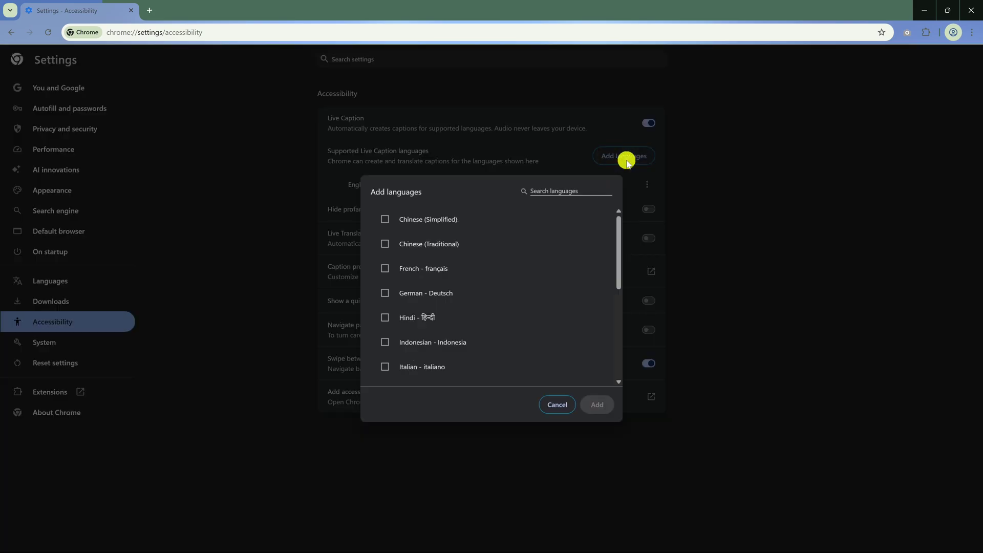
key("Escape")
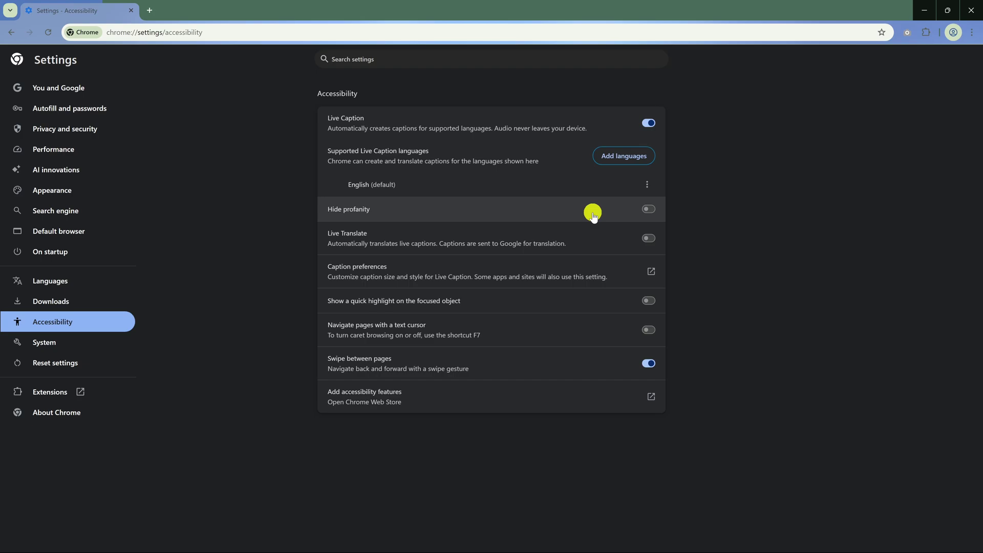
left_click(650, 239)
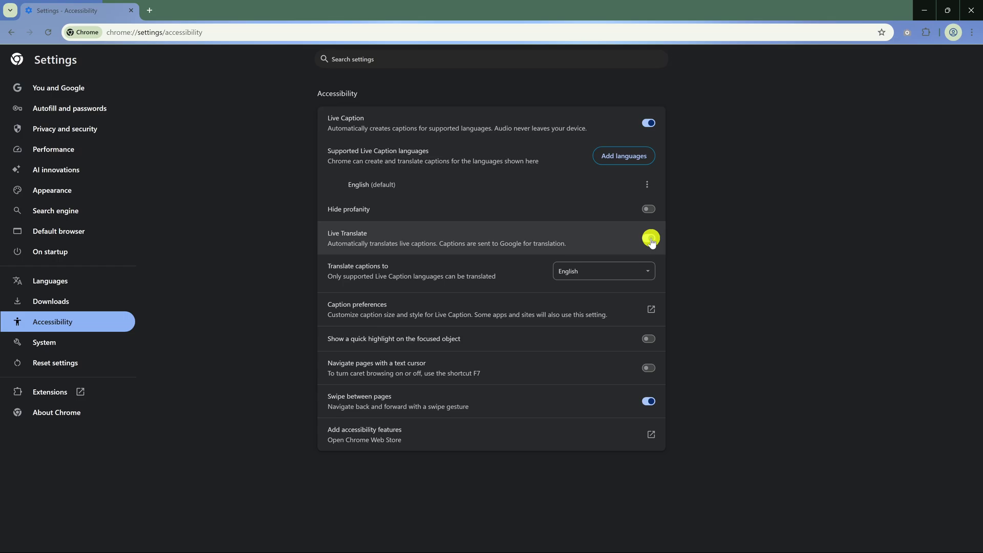
left_click(642, 273)
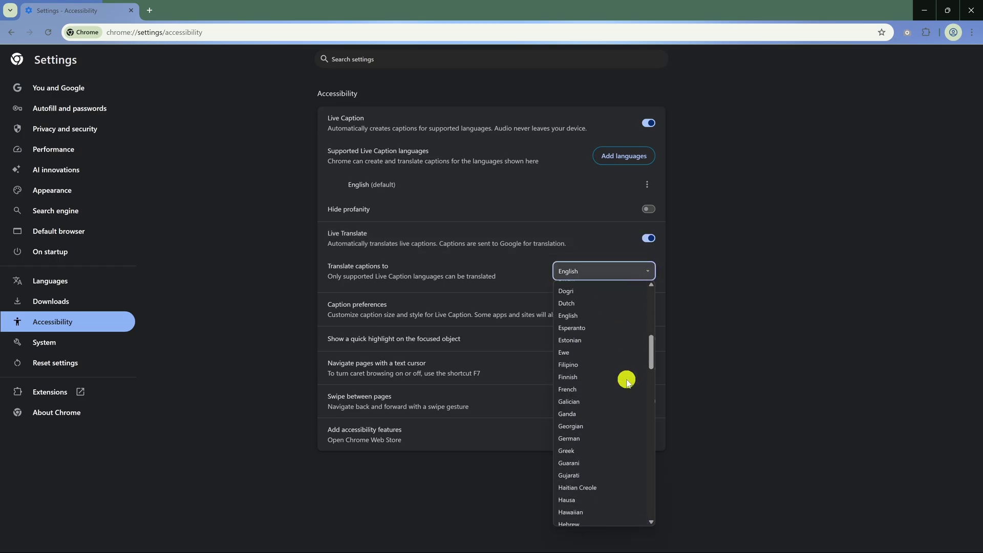